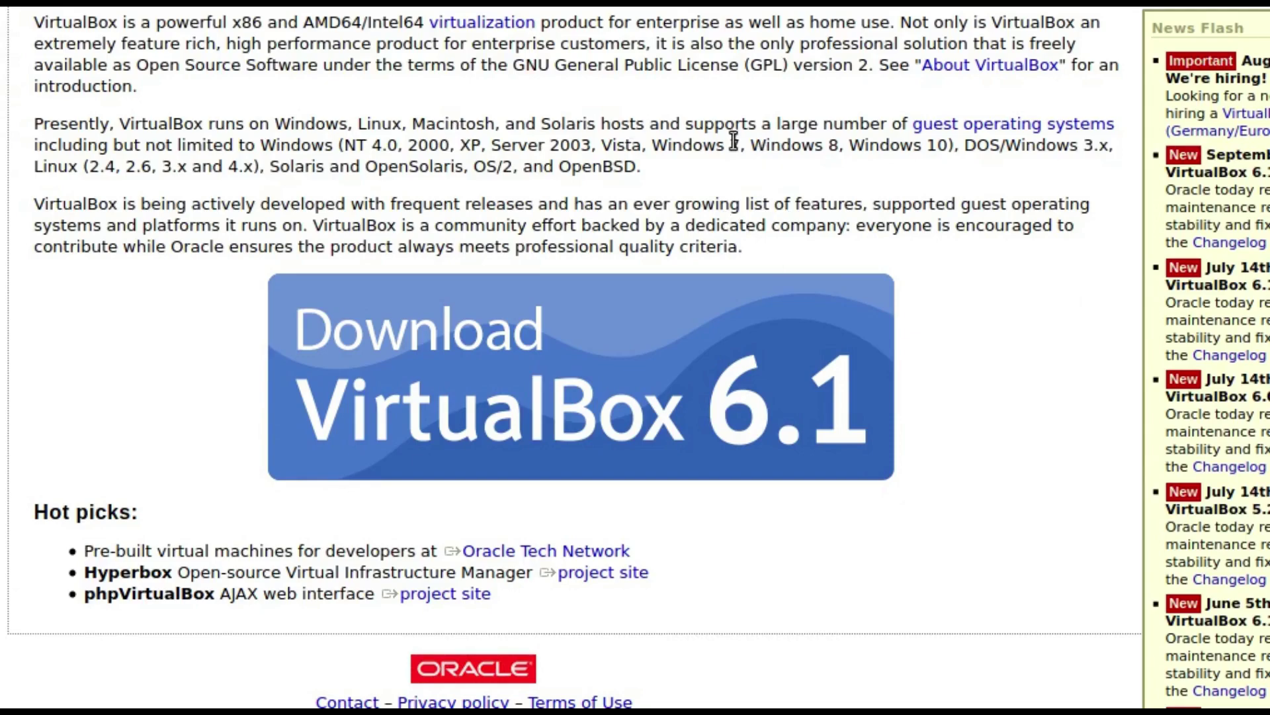
# Step: Open the VirtualBox 6.1 download page and review the VirtualBox 5.2 builds link and the 6.1.14 platform packages
pyautogui.click(434, 410)
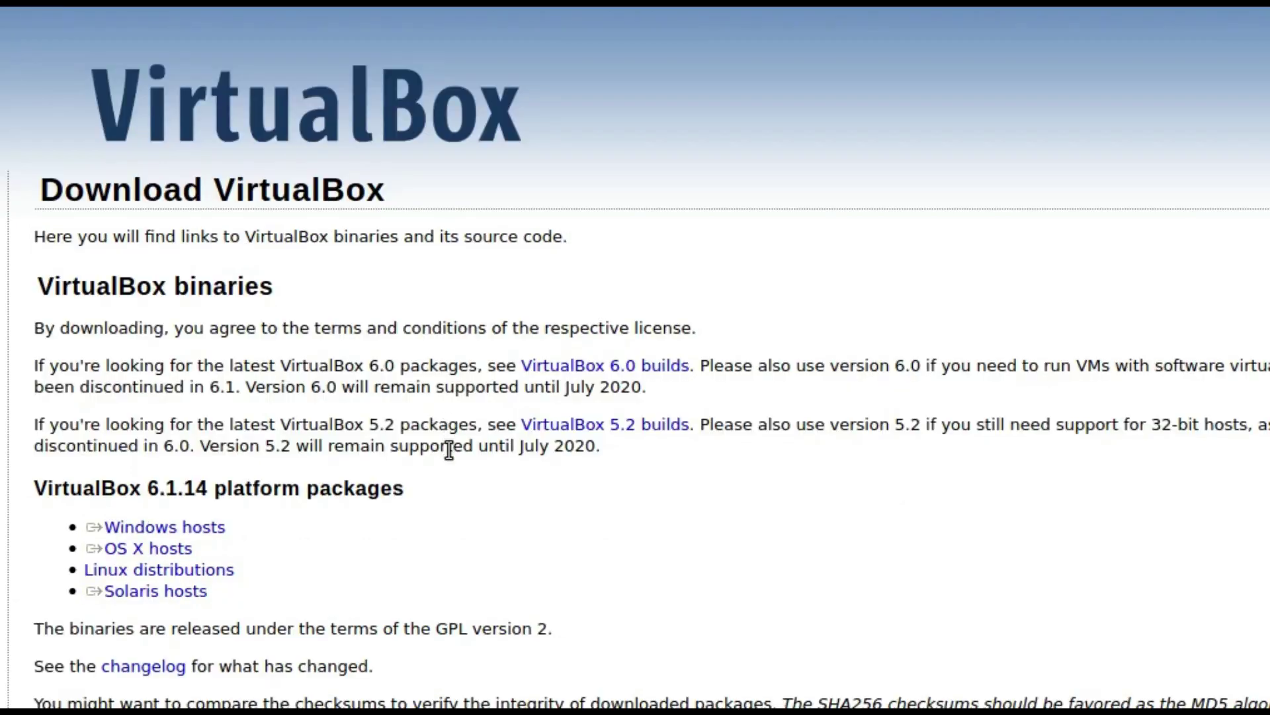
pyautogui.scroll(-2, 447, 430)
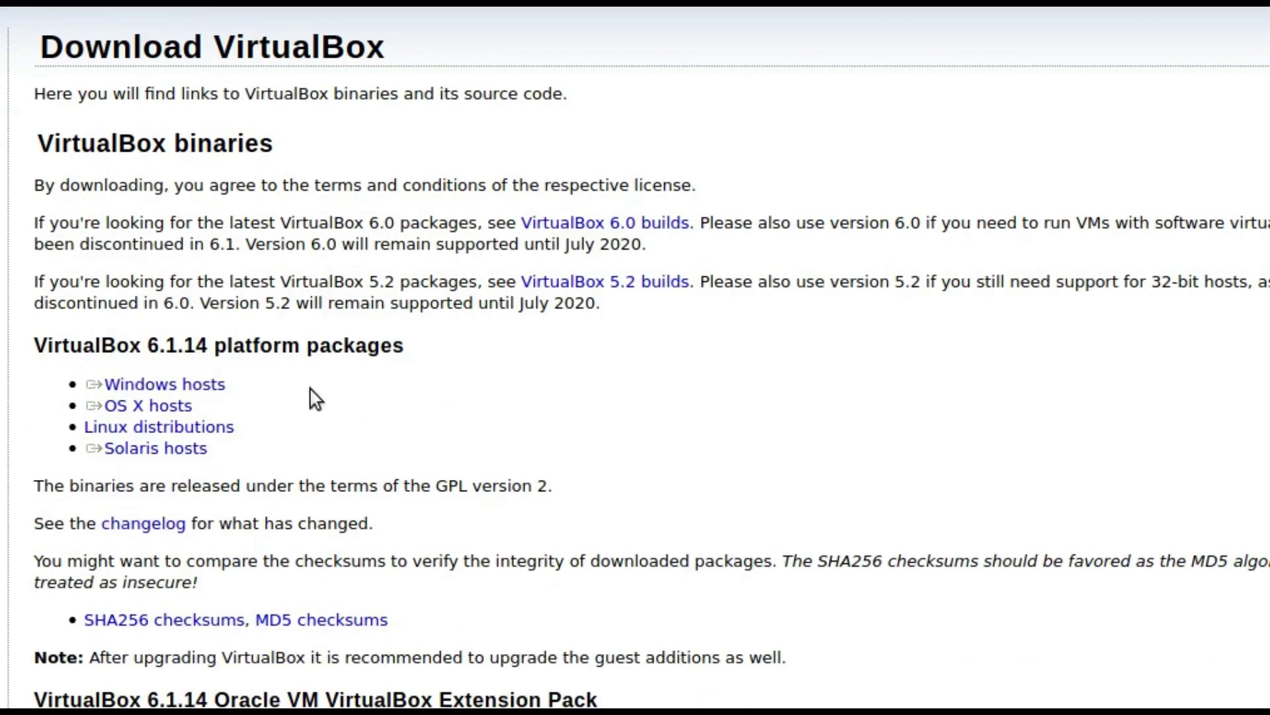
pyautogui.click(535, 281)
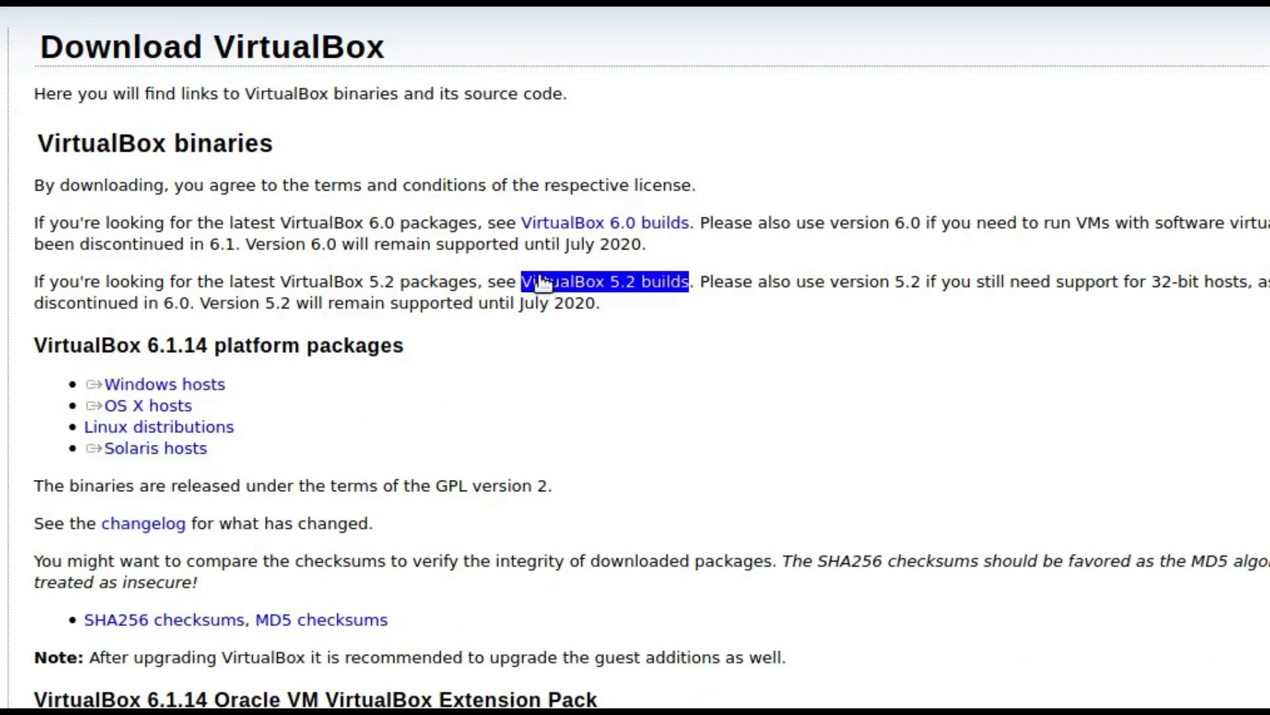
pyautogui.click(591, 291)
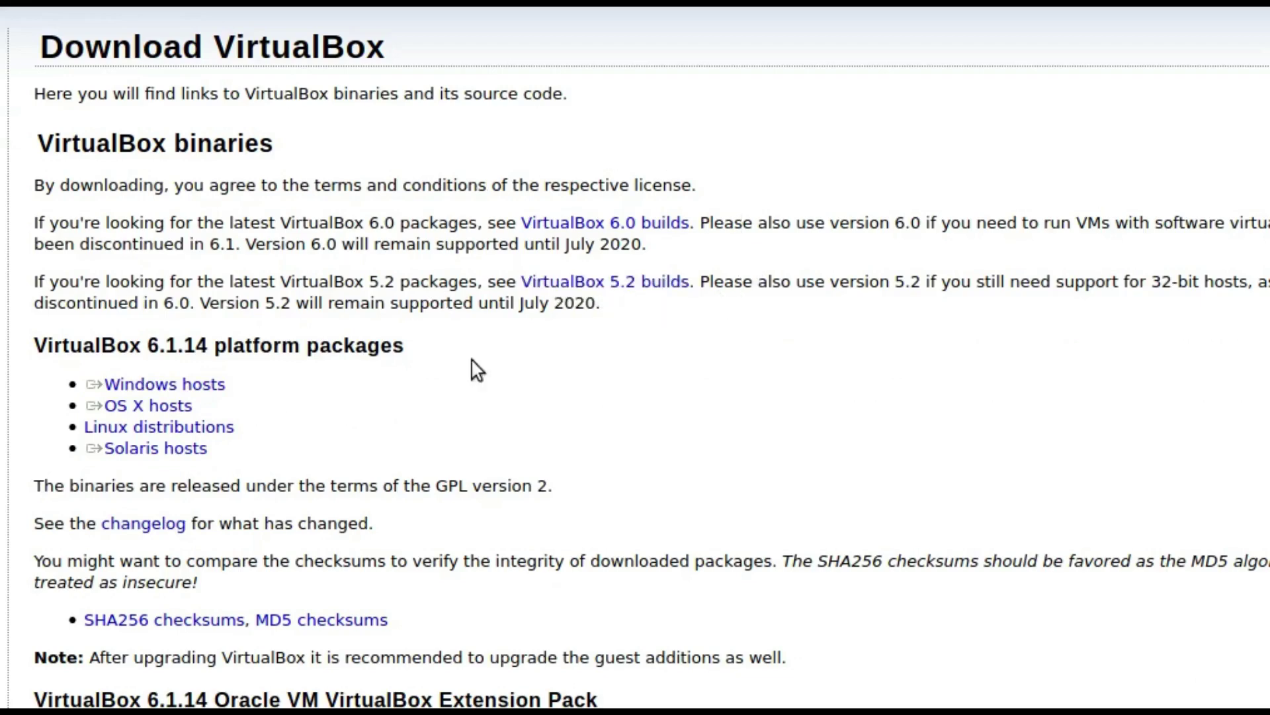
pyautogui.click(543, 283)
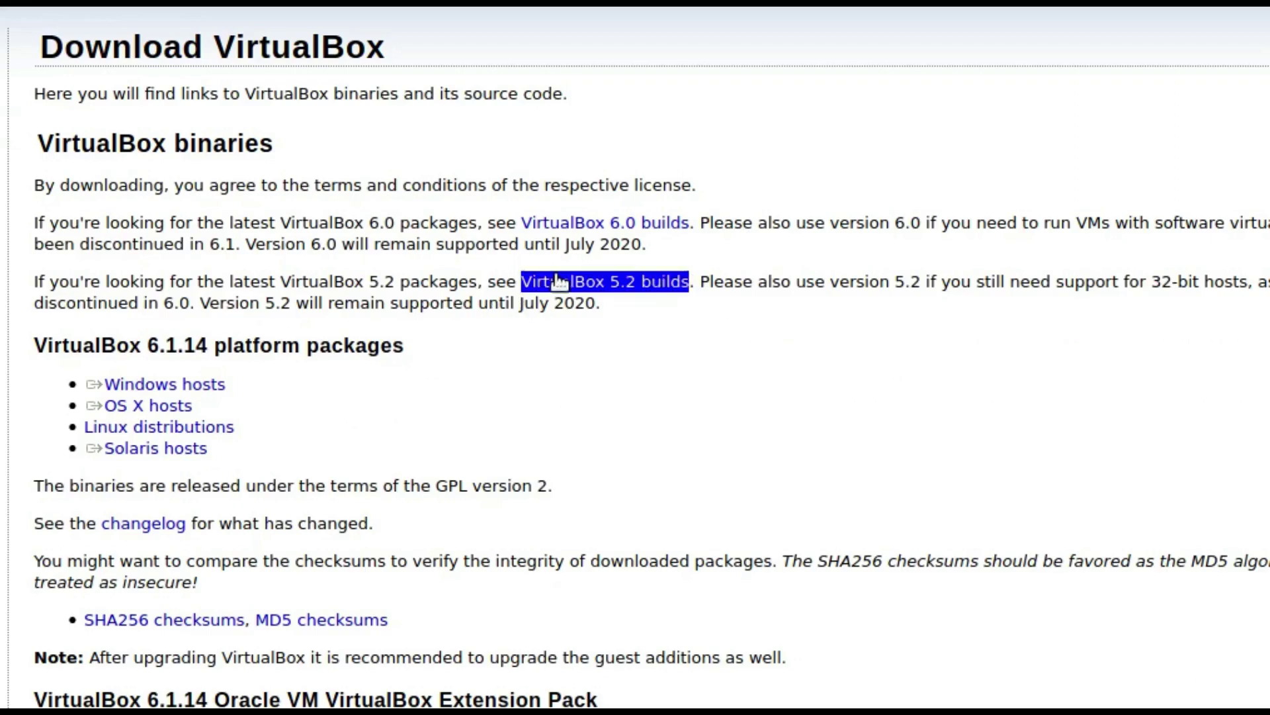
pyautogui.click(551, 289)
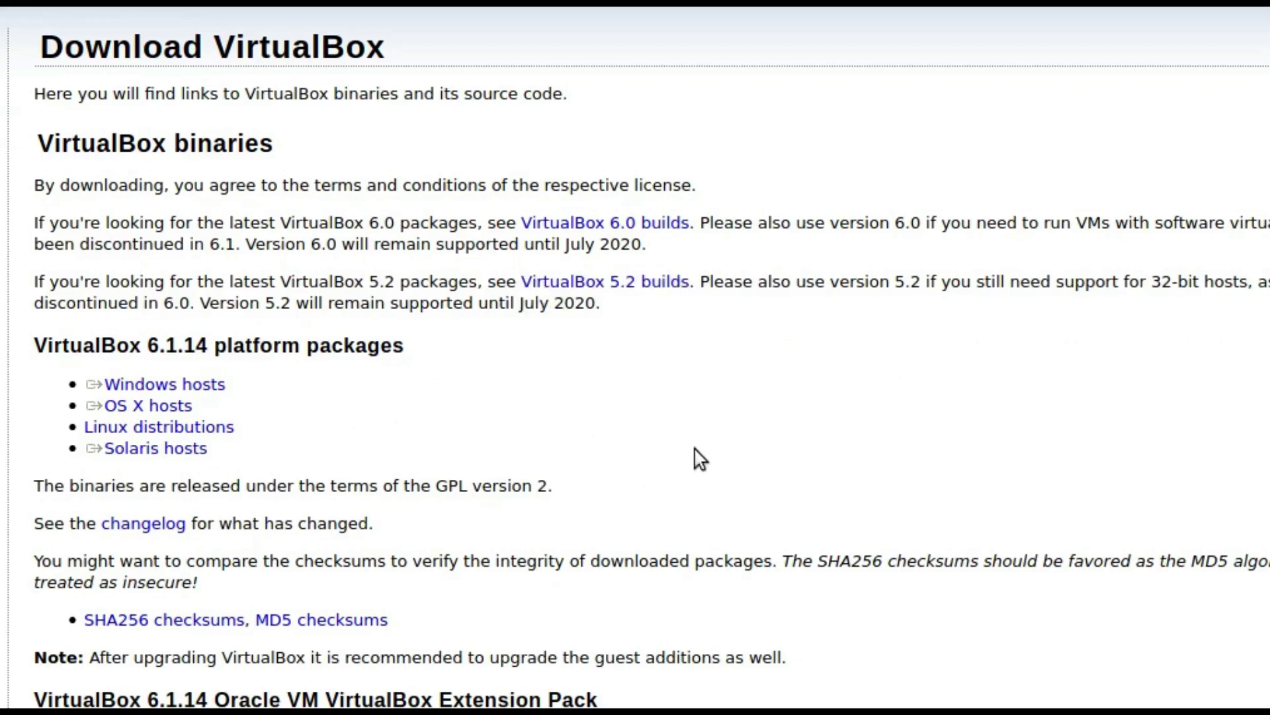
pyautogui.click(215, 390)
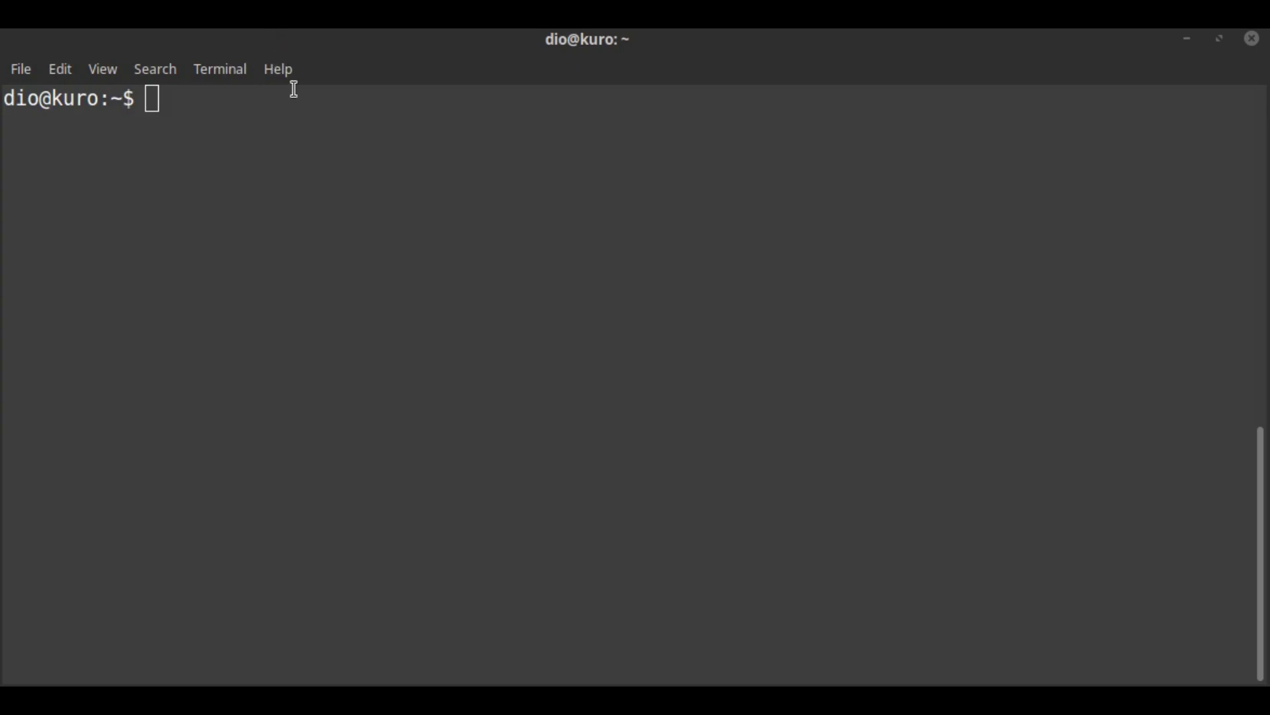
# Step: Switch to the terminal and launch VirtualBox with the command virtualbox
pyautogui.click(297, 104)
pyautogui.write('virtualbox')
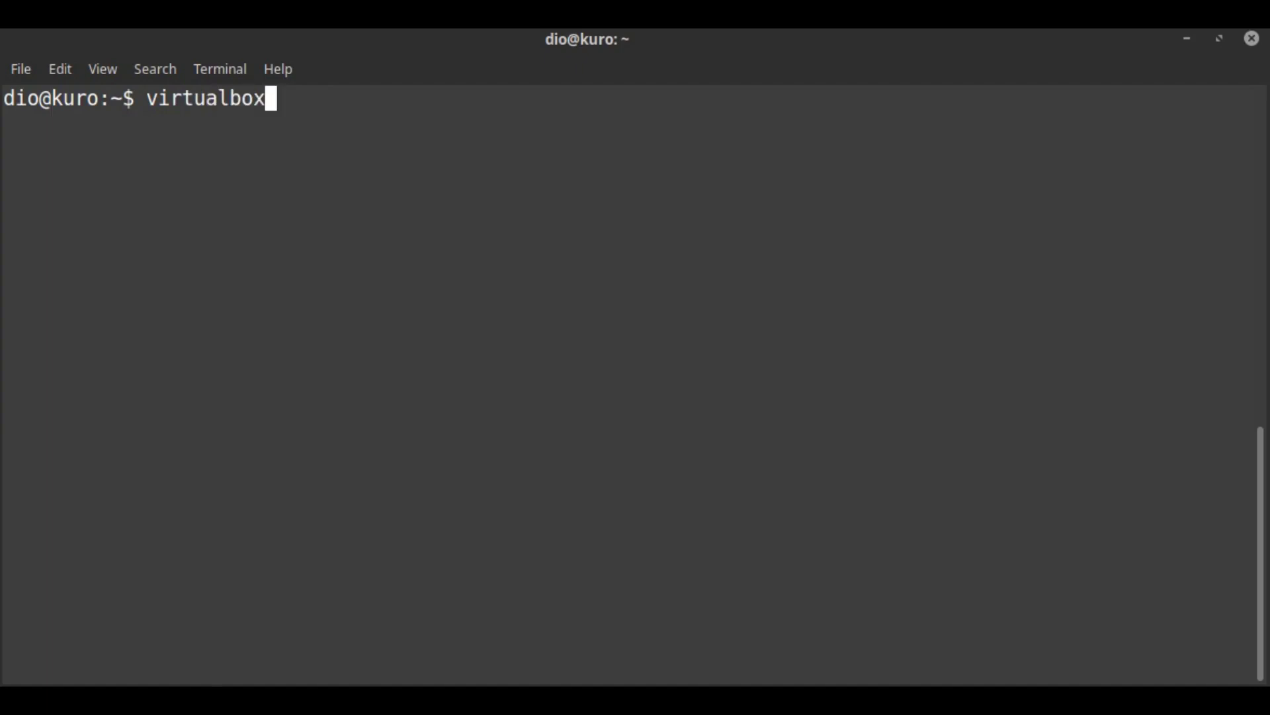
pyautogui.press('Return')
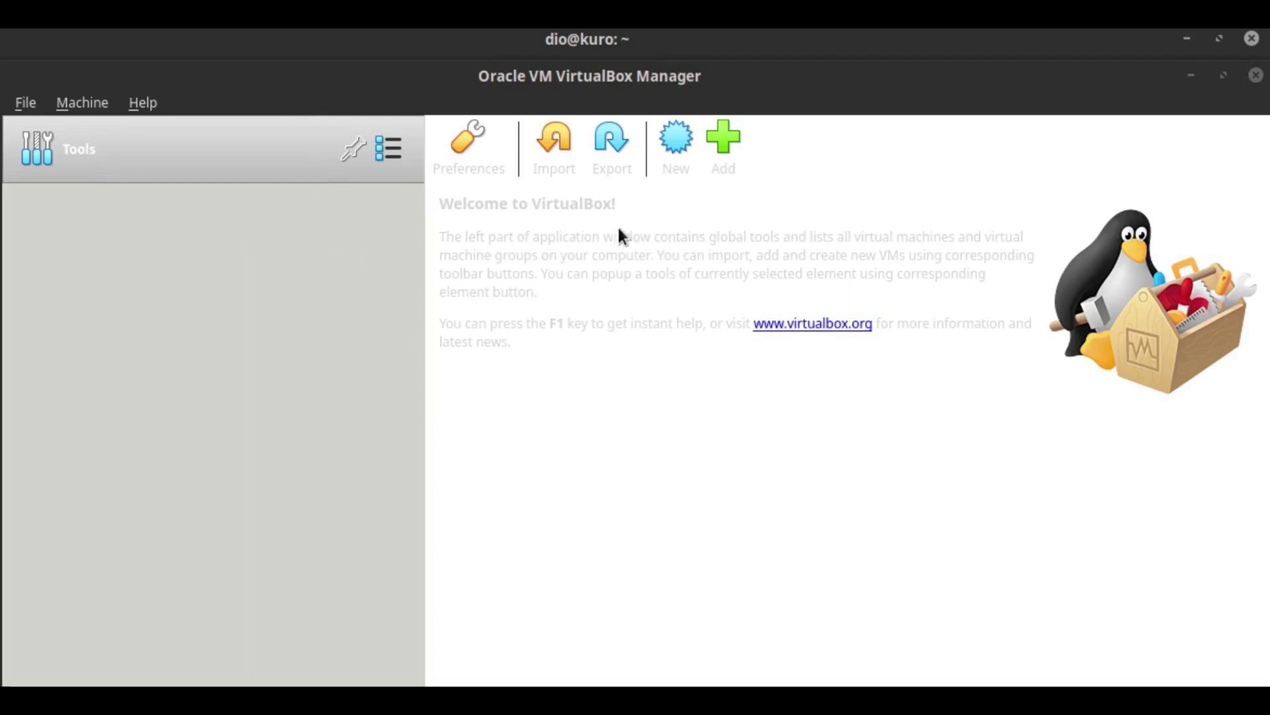
# Step: Begin a new virtual machine named Mint_GP, type Linux, version Ubuntu (64-bit), with 4096 MB of memory
pyautogui.click(681, 166)
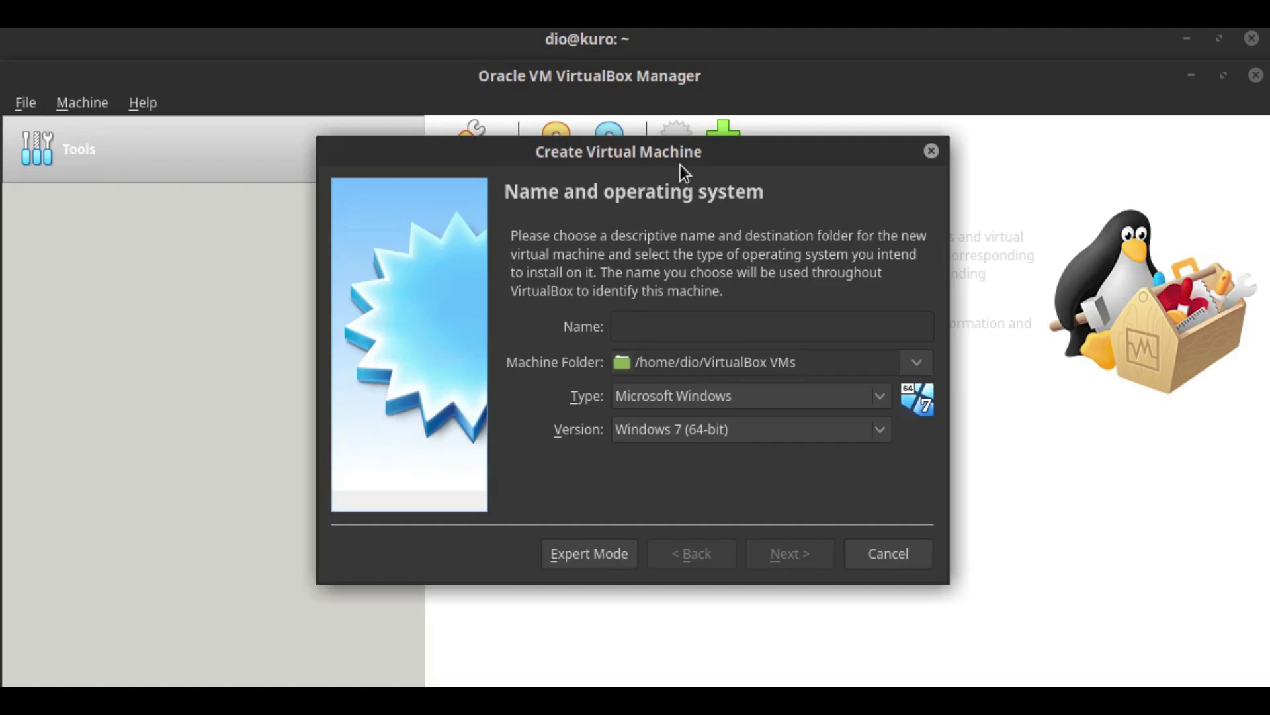
pyautogui.write('Mint_GP')
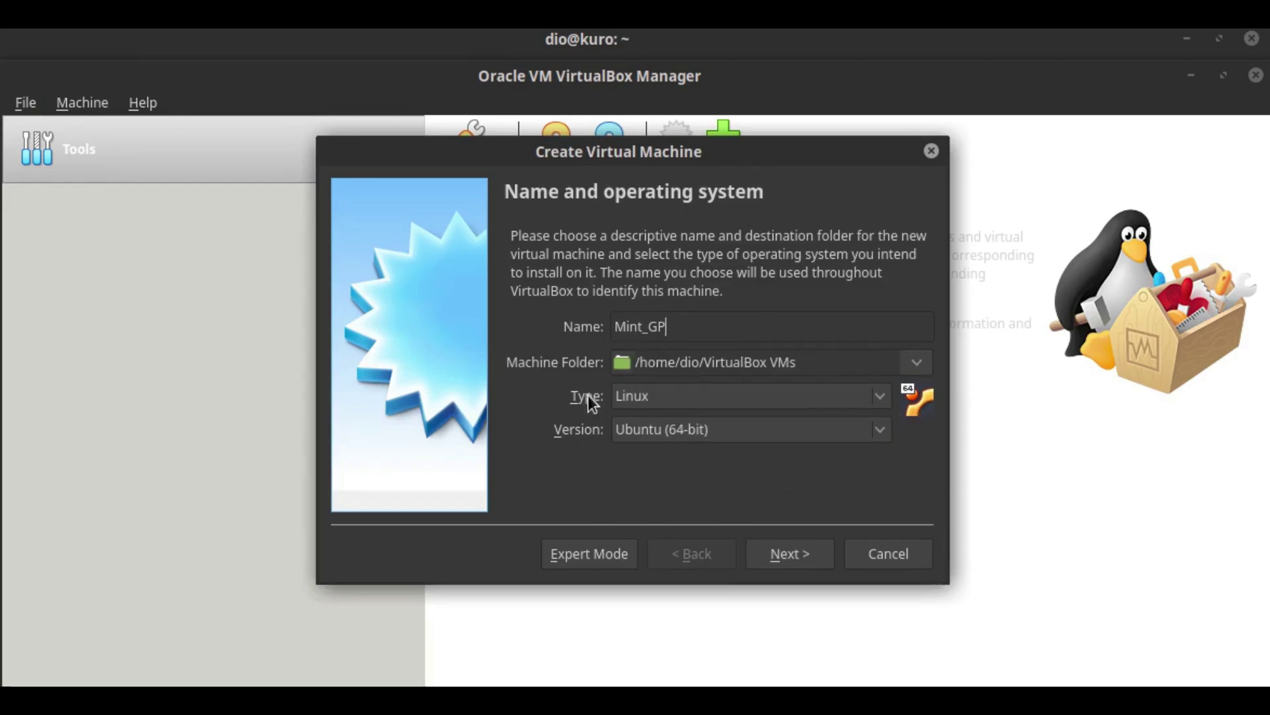
pyautogui.click(788, 554)
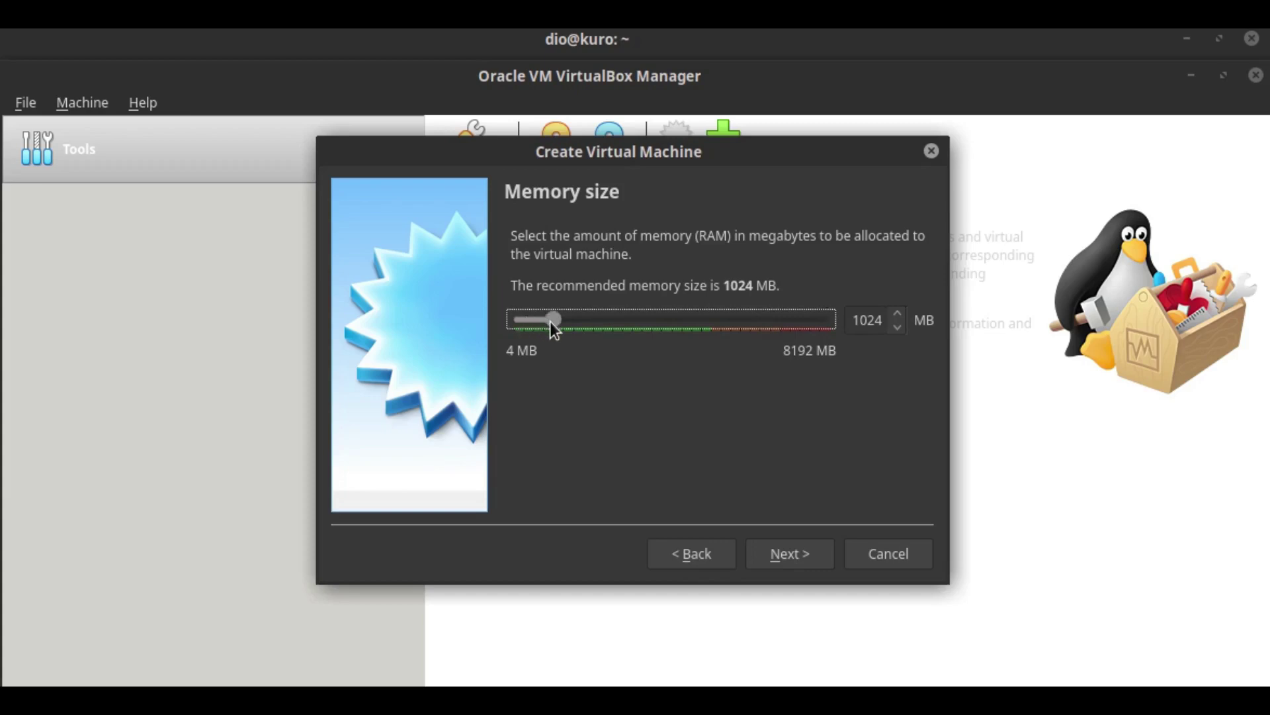
pyautogui.moveTo(554, 322); pyautogui.dragTo(671, 336)
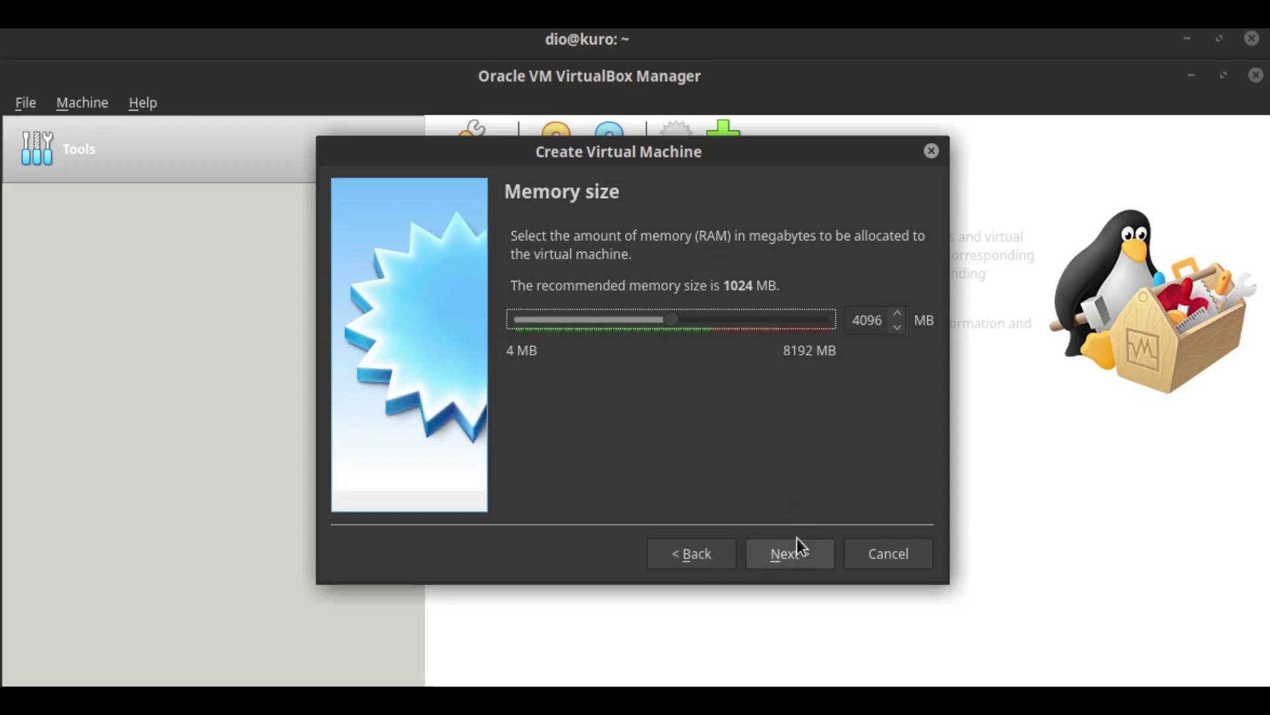
pyautogui.click(798, 554)
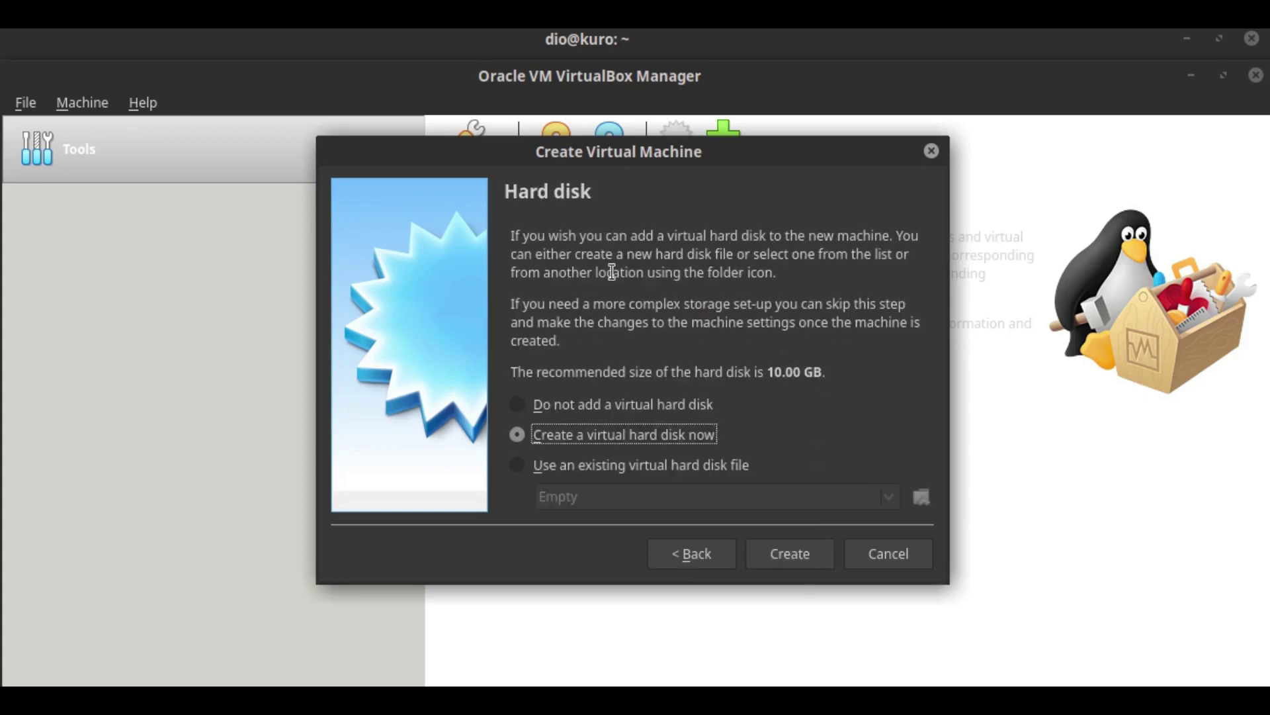
# Step: Attach the existing virtual hard disk Mint.vdi from the Documents/VMVirtualDisk folder and create the machine
pyautogui.click(519, 463)
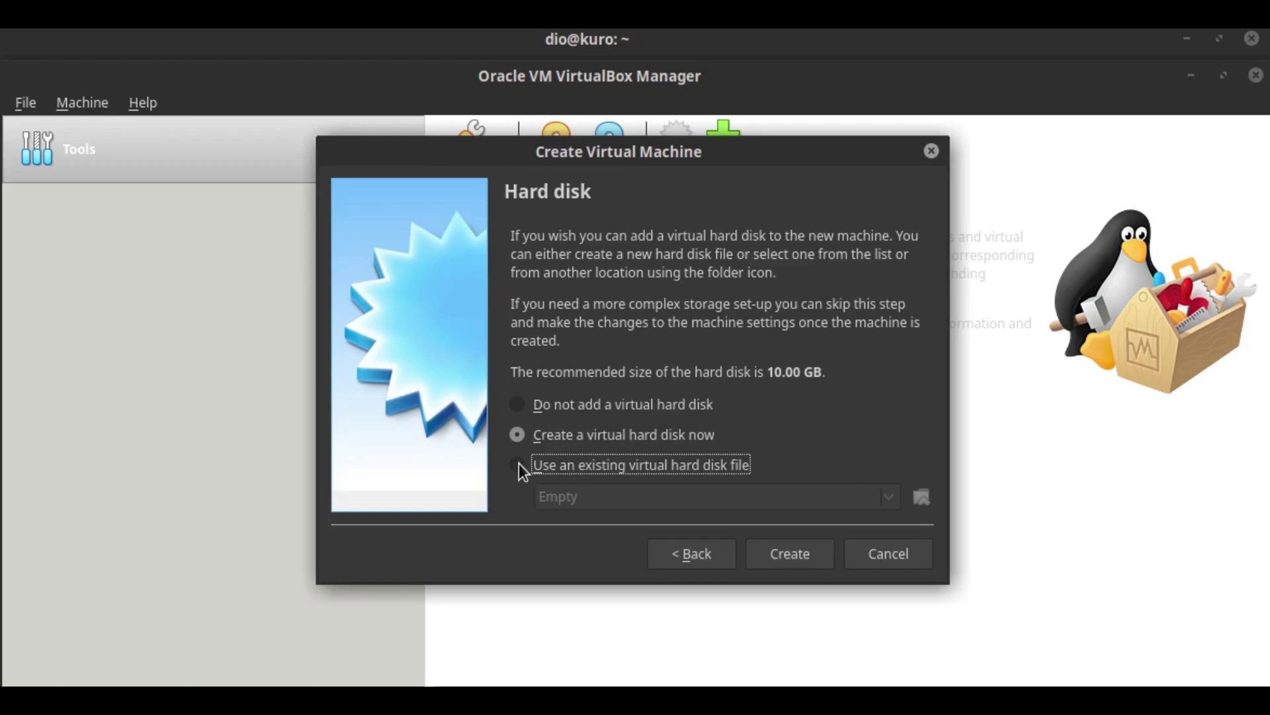
pyautogui.click(921, 493)
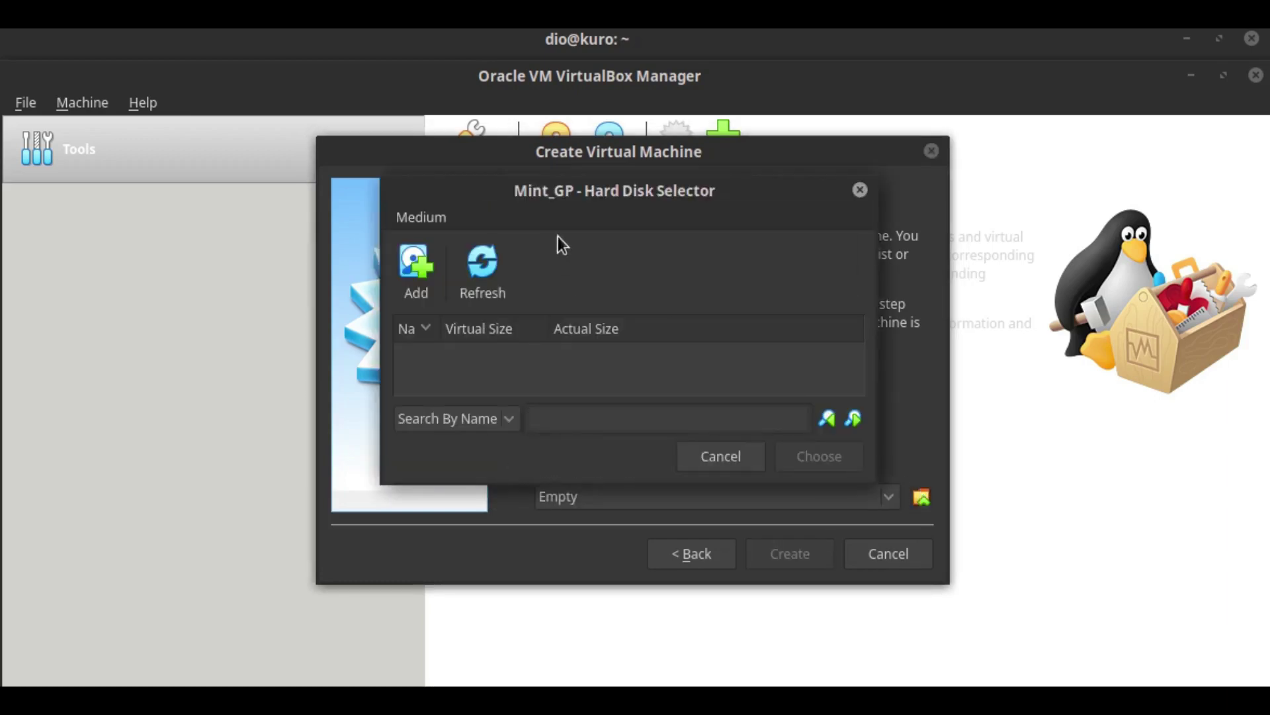
pyautogui.click(411, 280)
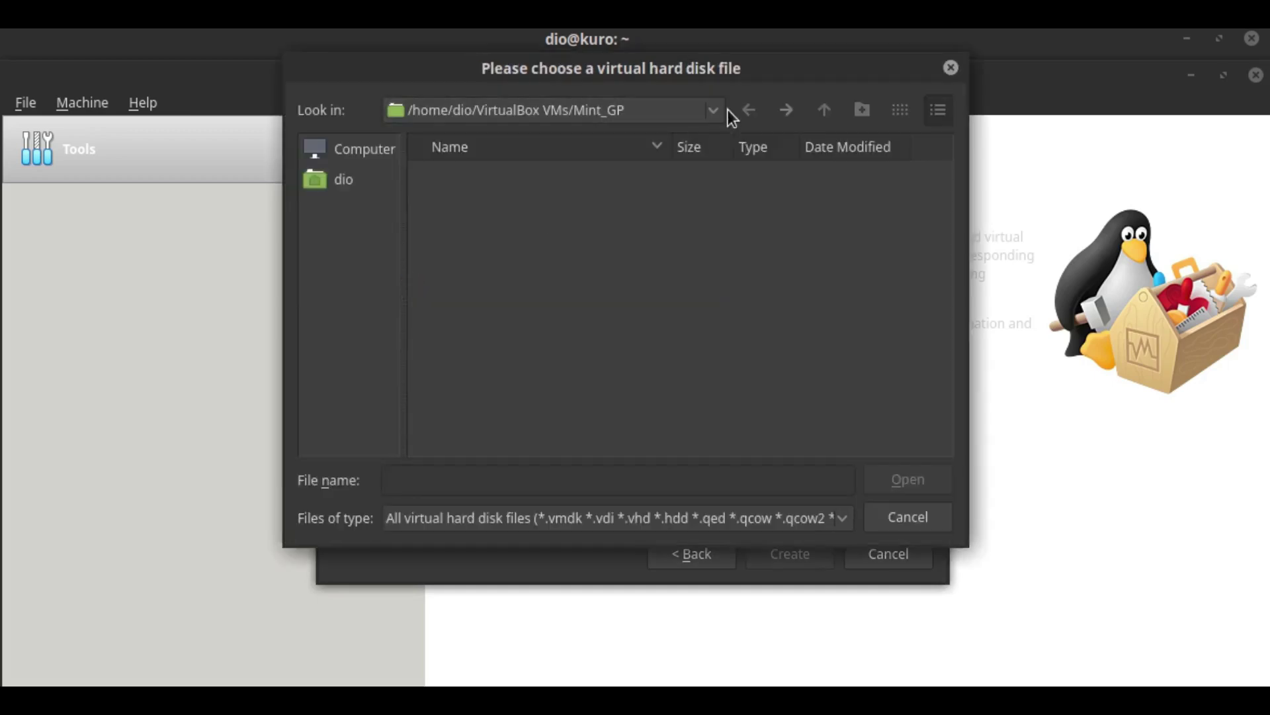
pyautogui.click(317, 189)
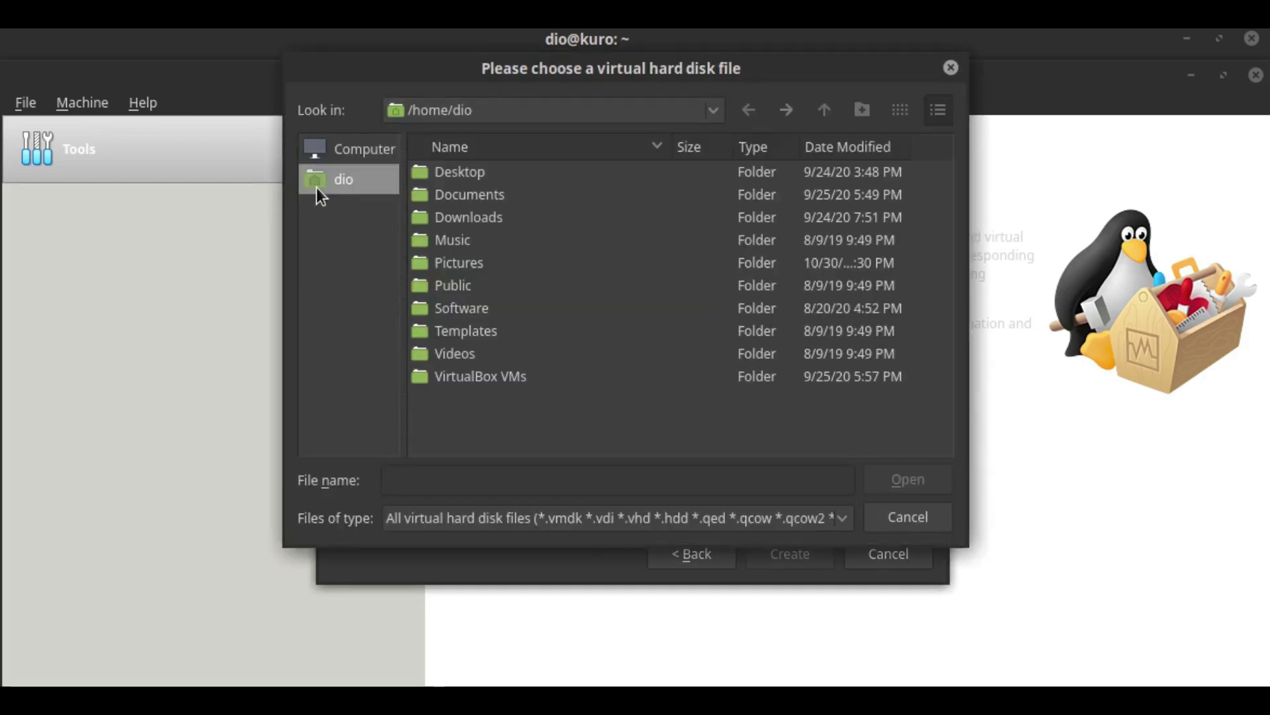
pyautogui.doubleClick(507, 200)
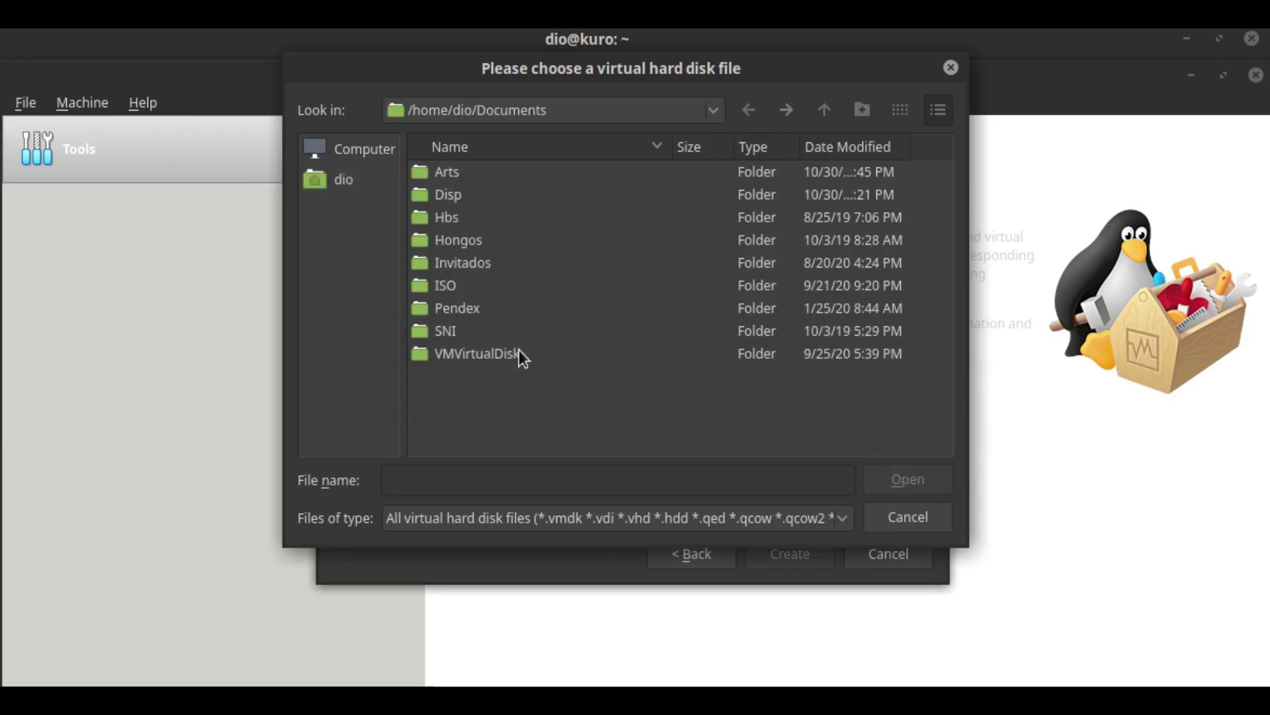
pyautogui.click(520, 353)
pyautogui.doubleClick(520, 354)
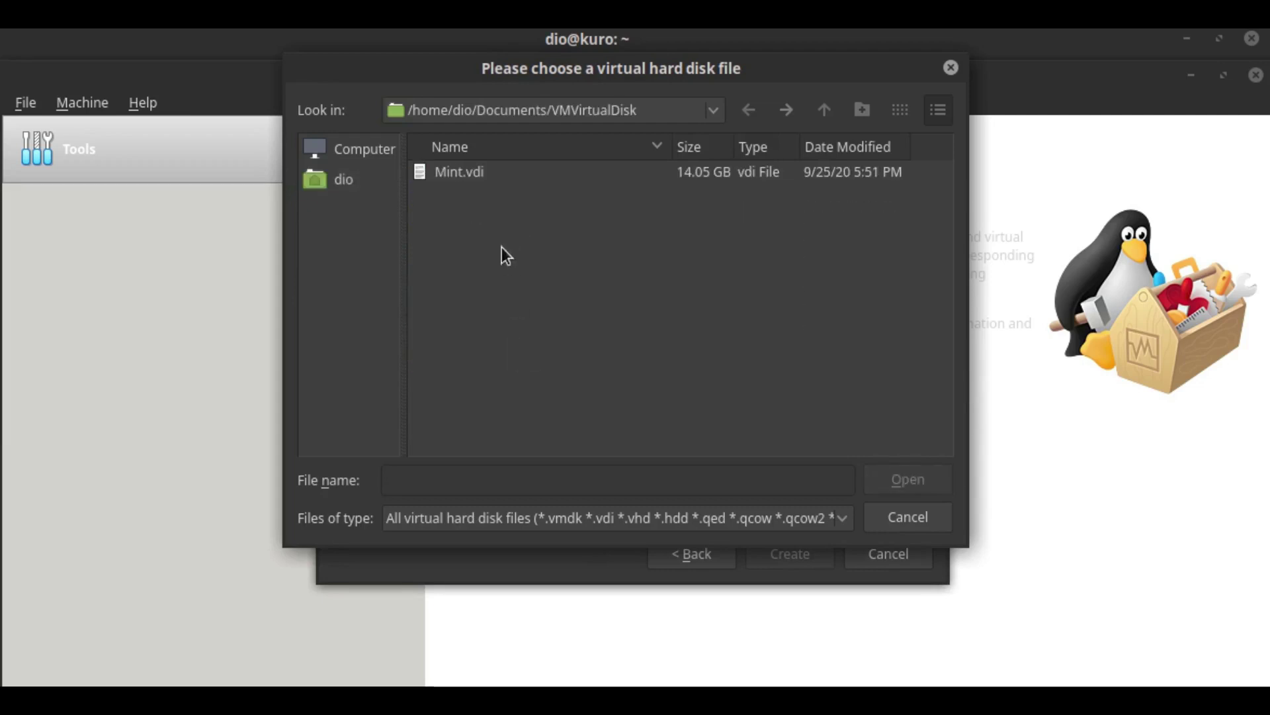
pyautogui.click(482, 173)
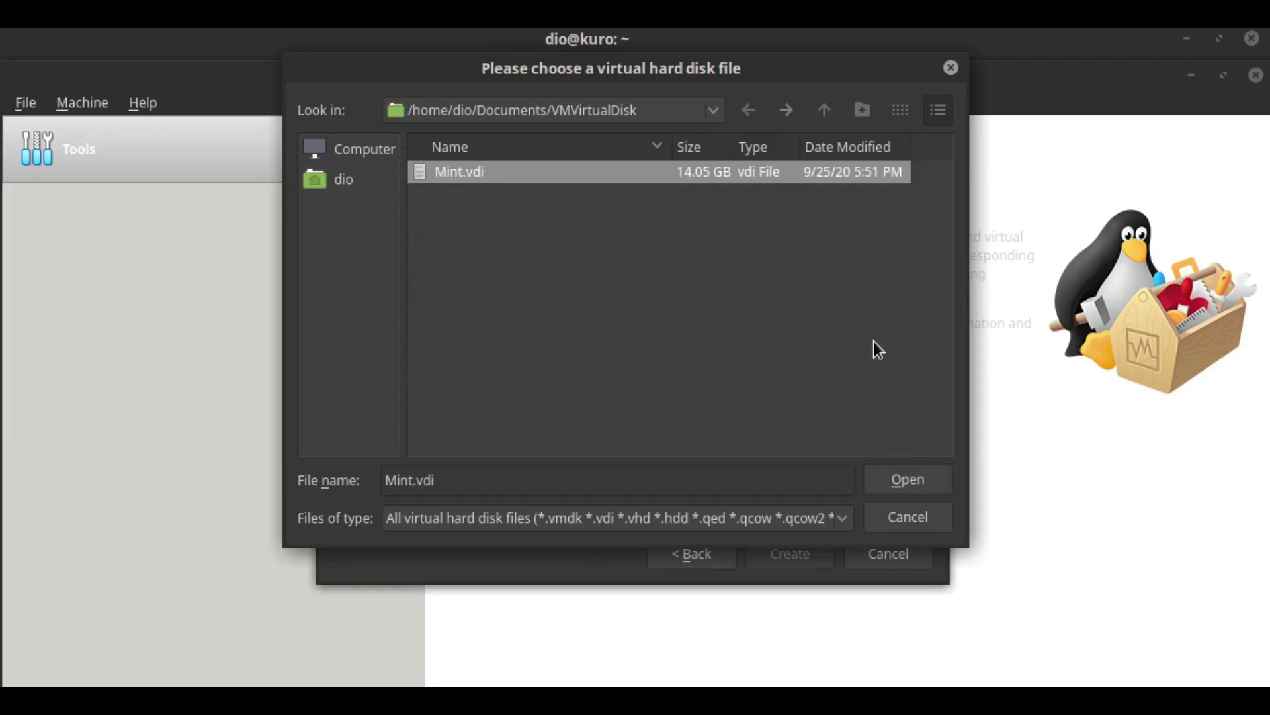
pyautogui.click(910, 465)
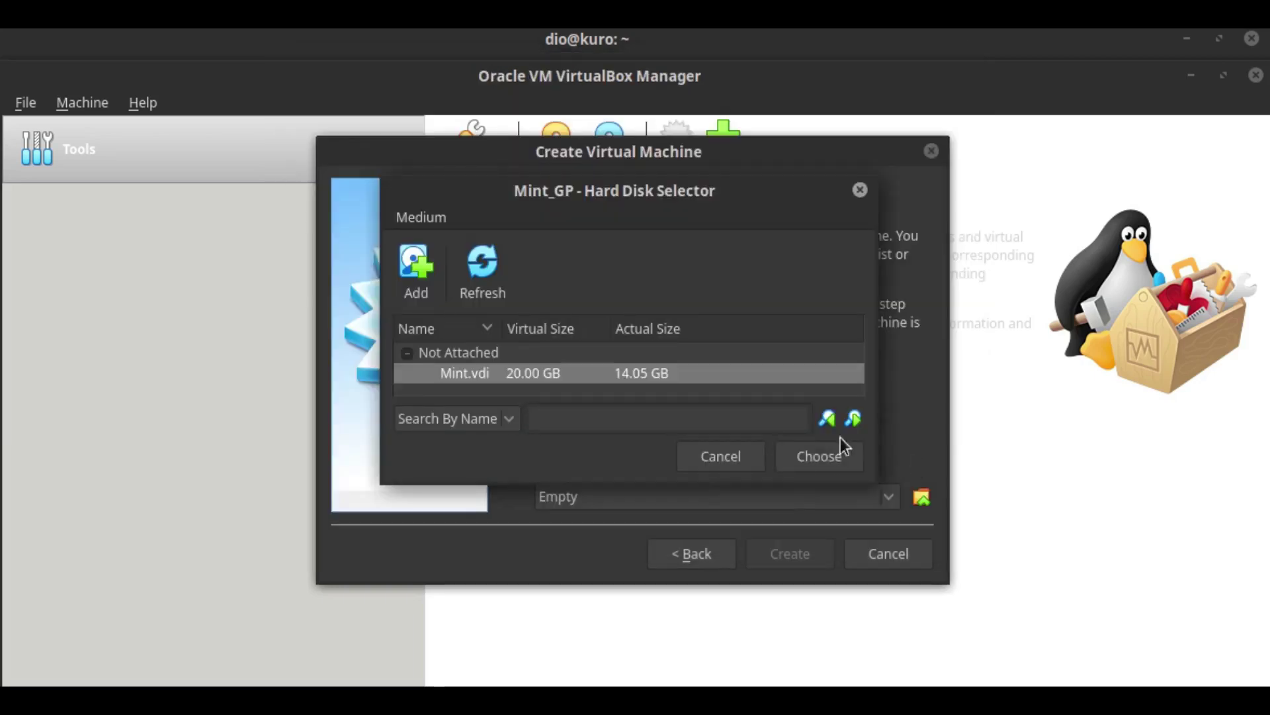
pyautogui.click(811, 461)
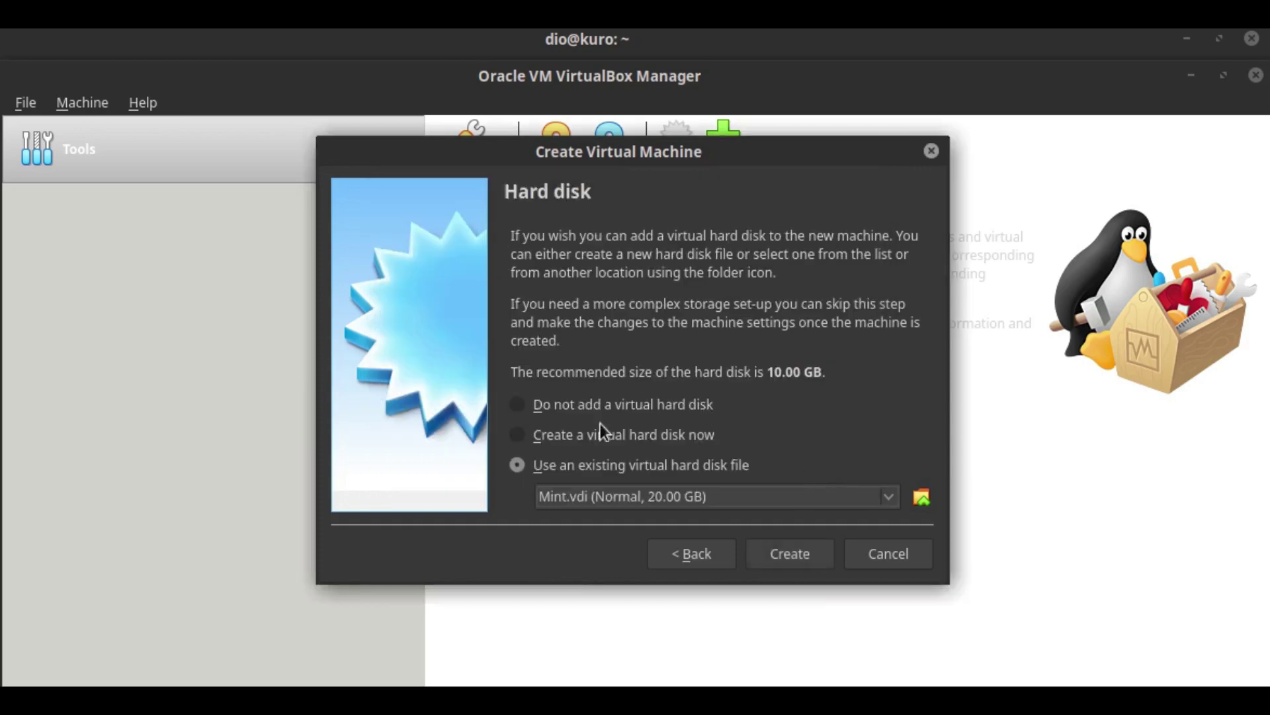
pyautogui.click(798, 548)
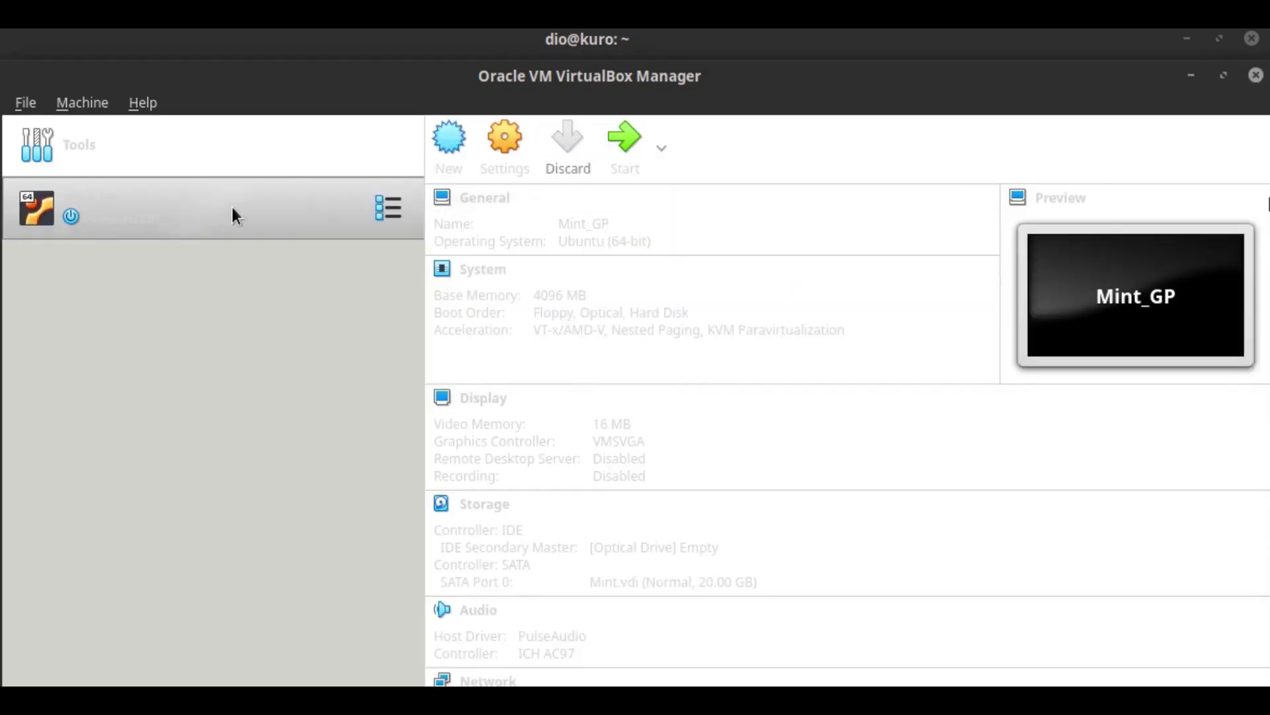
# Step: In the Mint_GP settings, set the processor count to 2 and enable PAE/NX
pyautogui.click(523, 159)
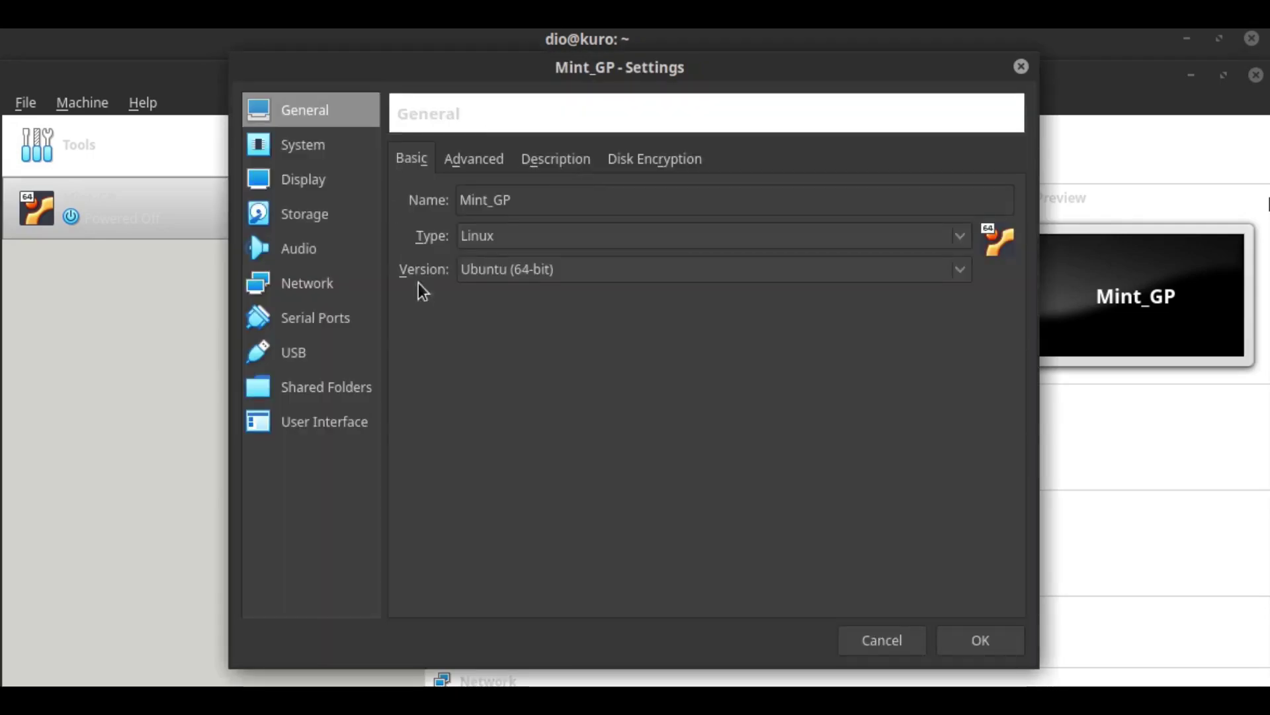
pyautogui.click(304, 145)
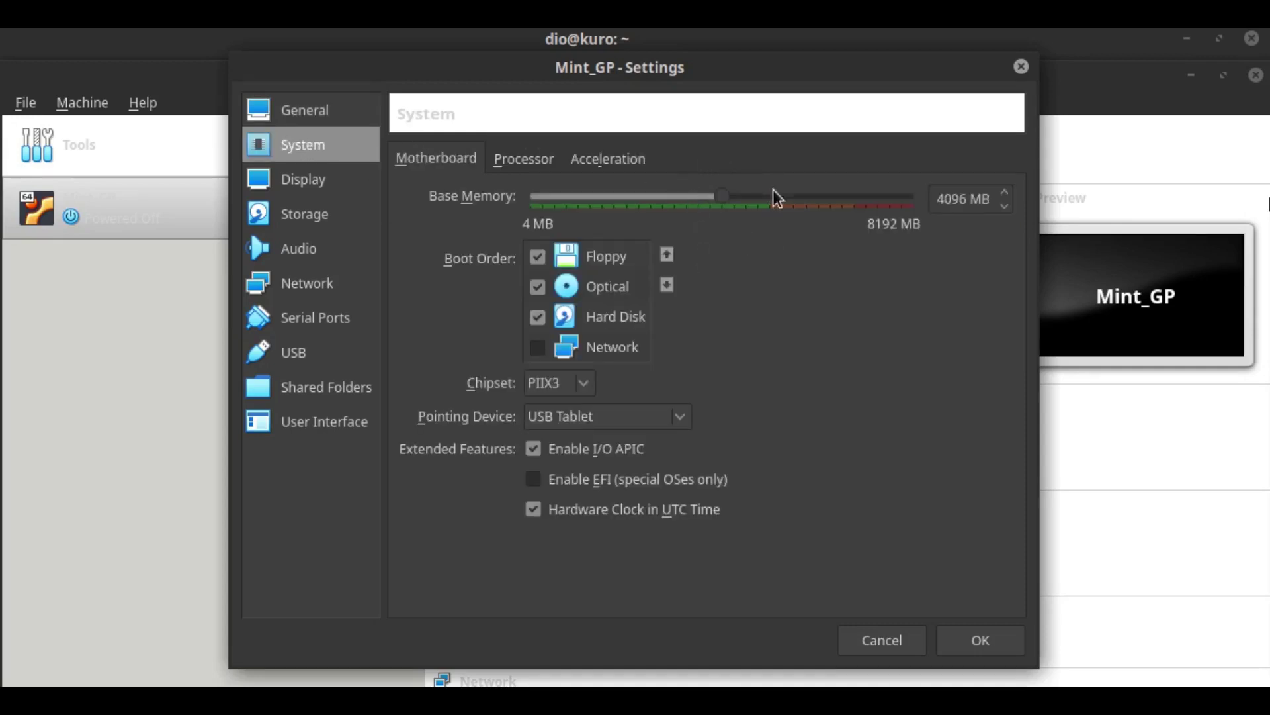
pyautogui.click(526, 162)
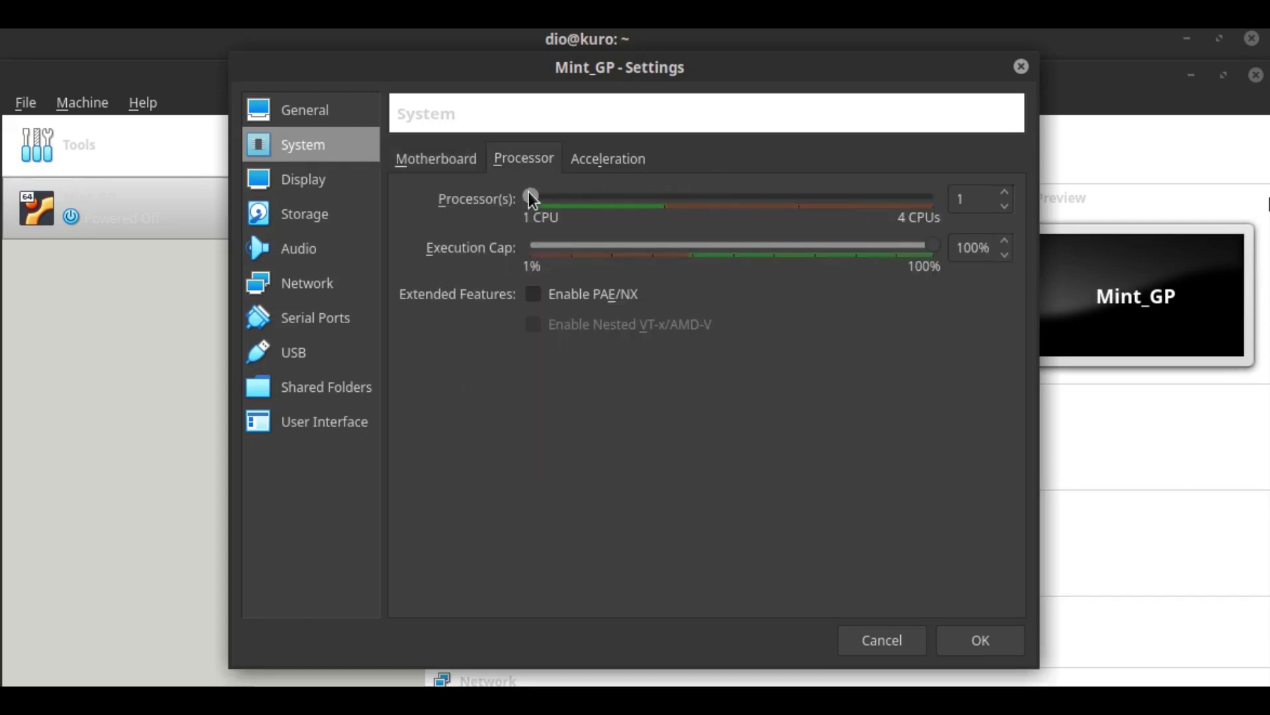
pyautogui.moveTo(528, 197); pyautogui.dragTo(630, 204)
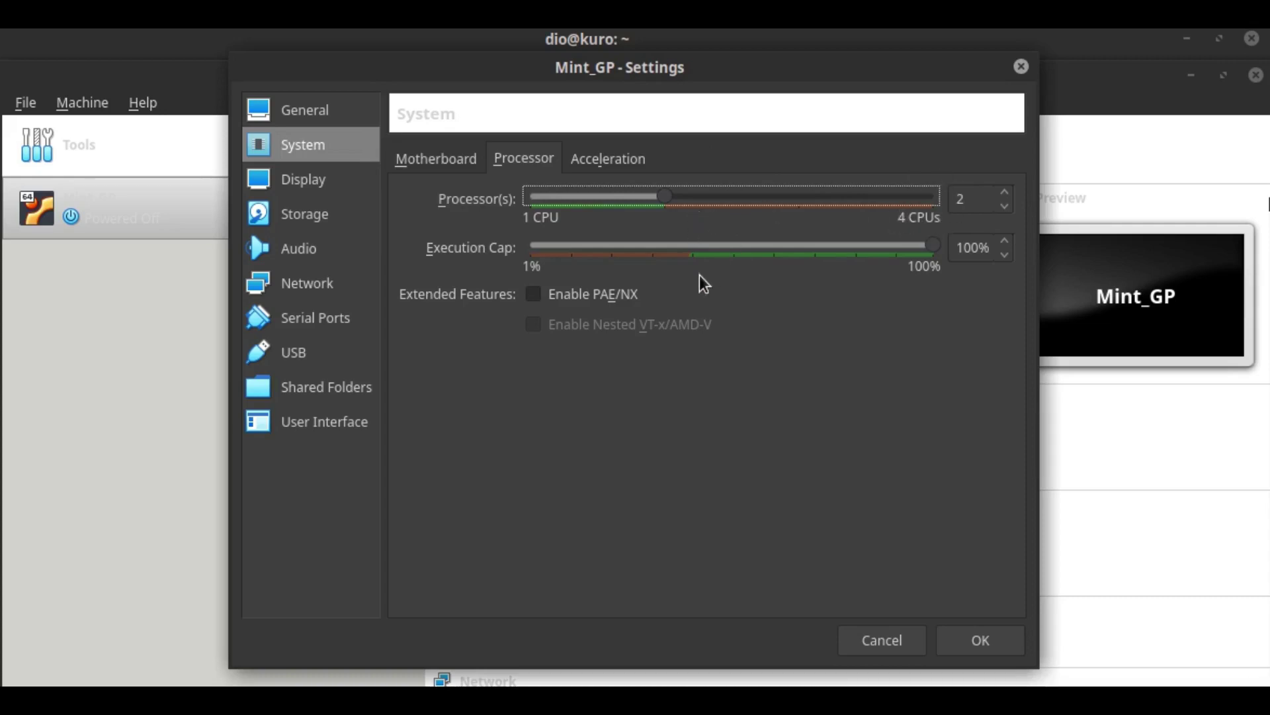
pyautogui.click(533, 295)
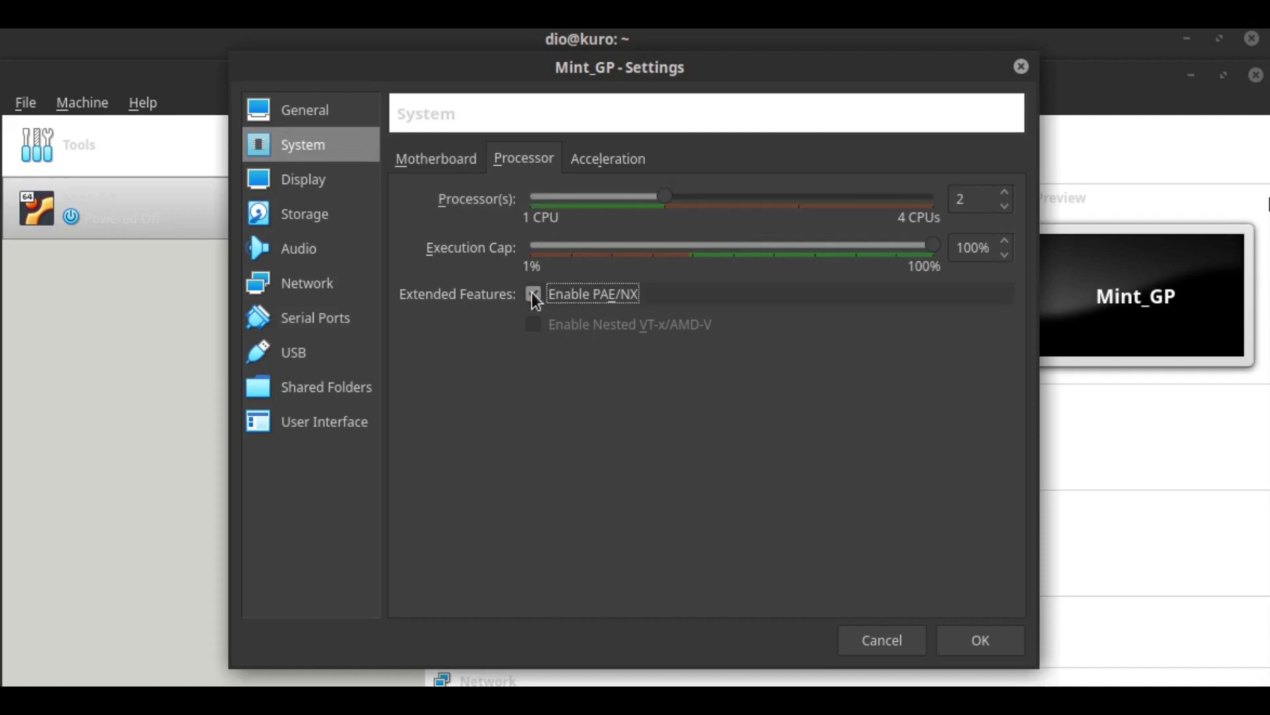
# Step: Check the acceleration and network settings, set the video memory to 128 MB and save the machine settings
pyautogui.click(614, 162)
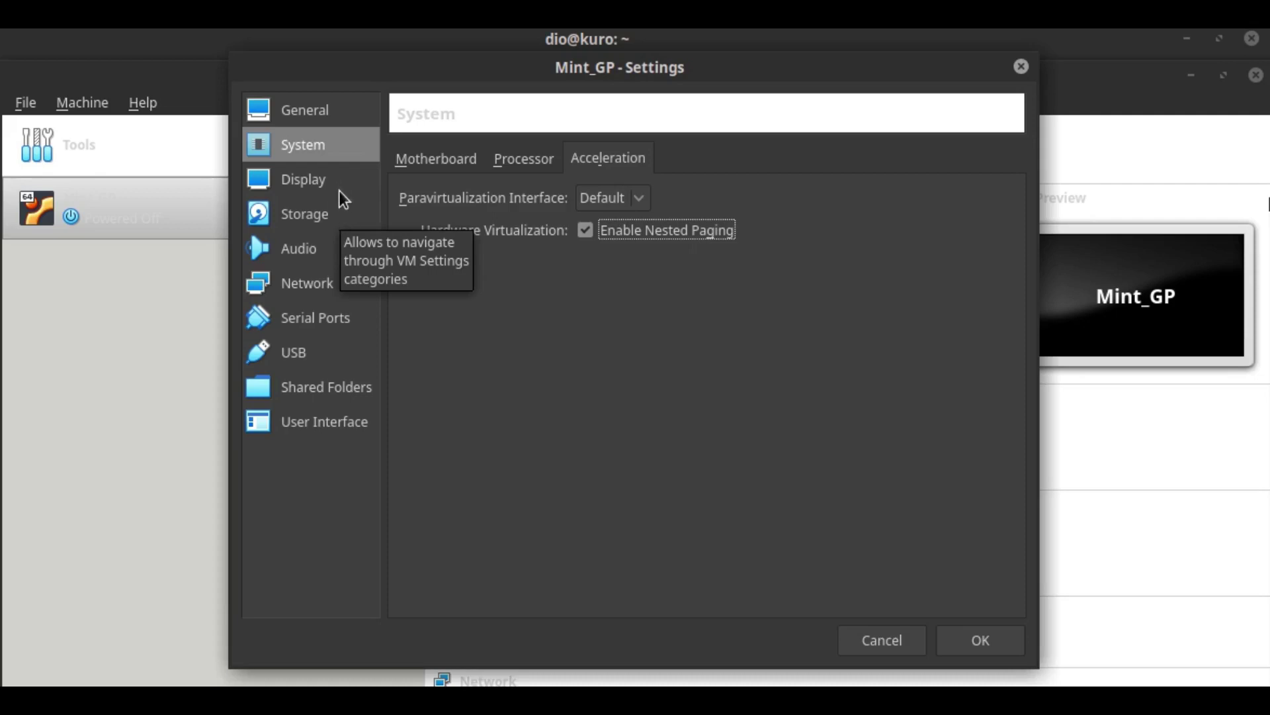
pyautogui.click(321, 282)
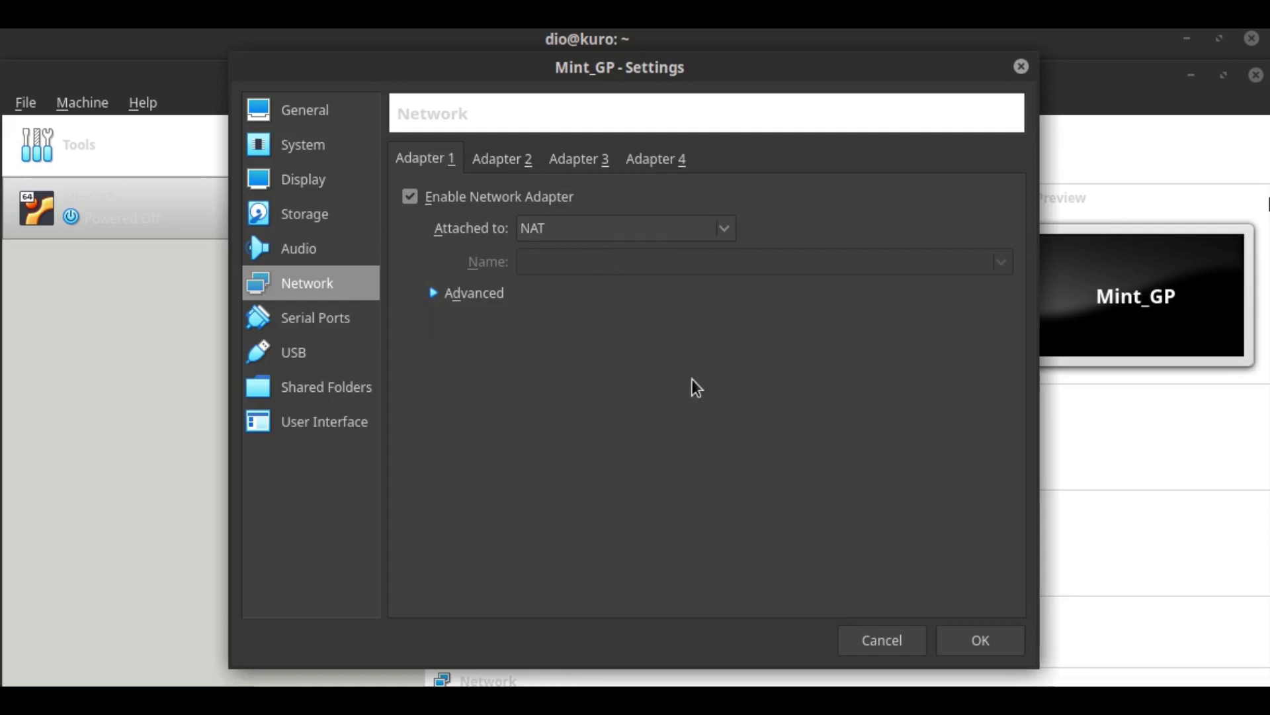
pyautogui.click(342, 185)
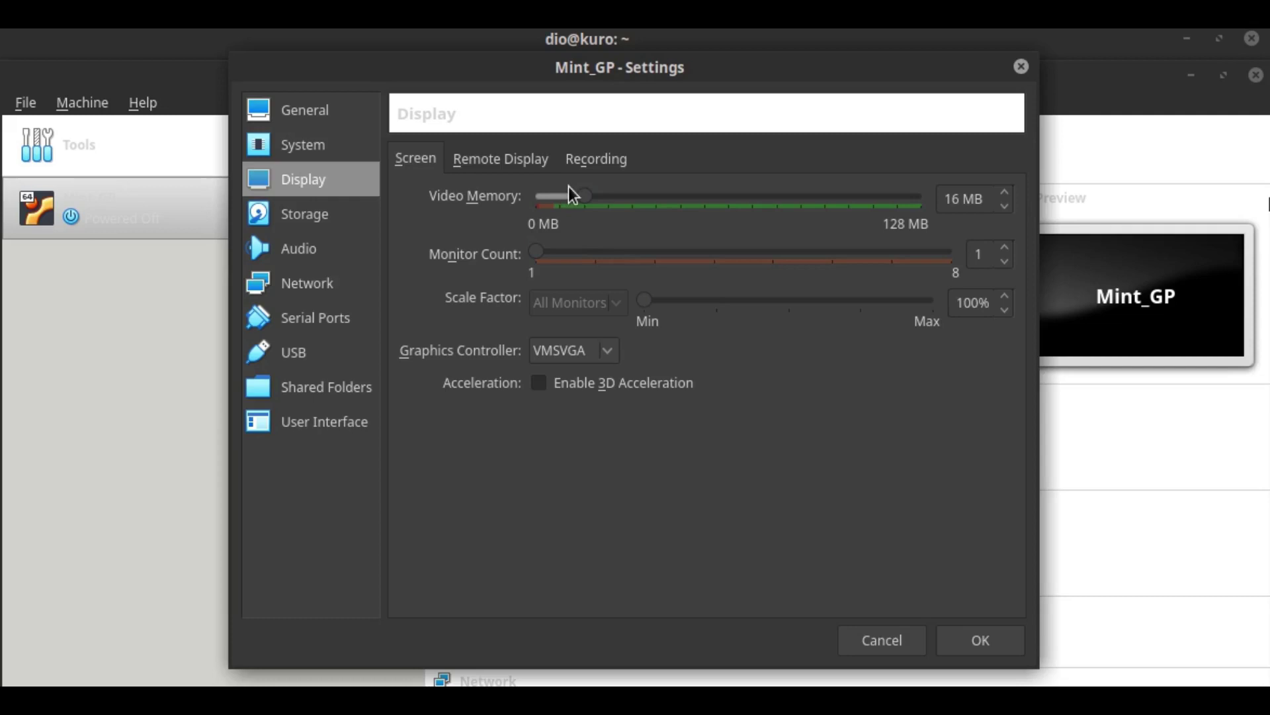
pyautogui.moveTo(589, 197); pyautogui.dragTo(970, 284)
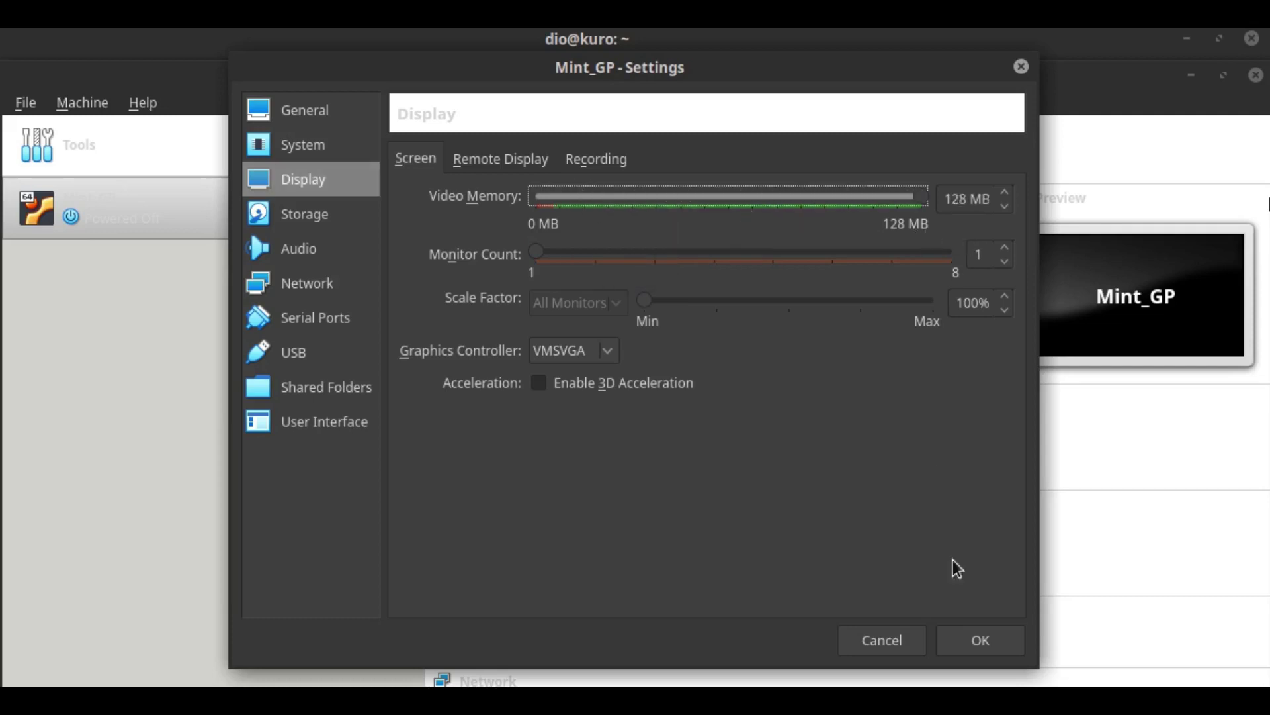
pyautogui.click(973, 645)
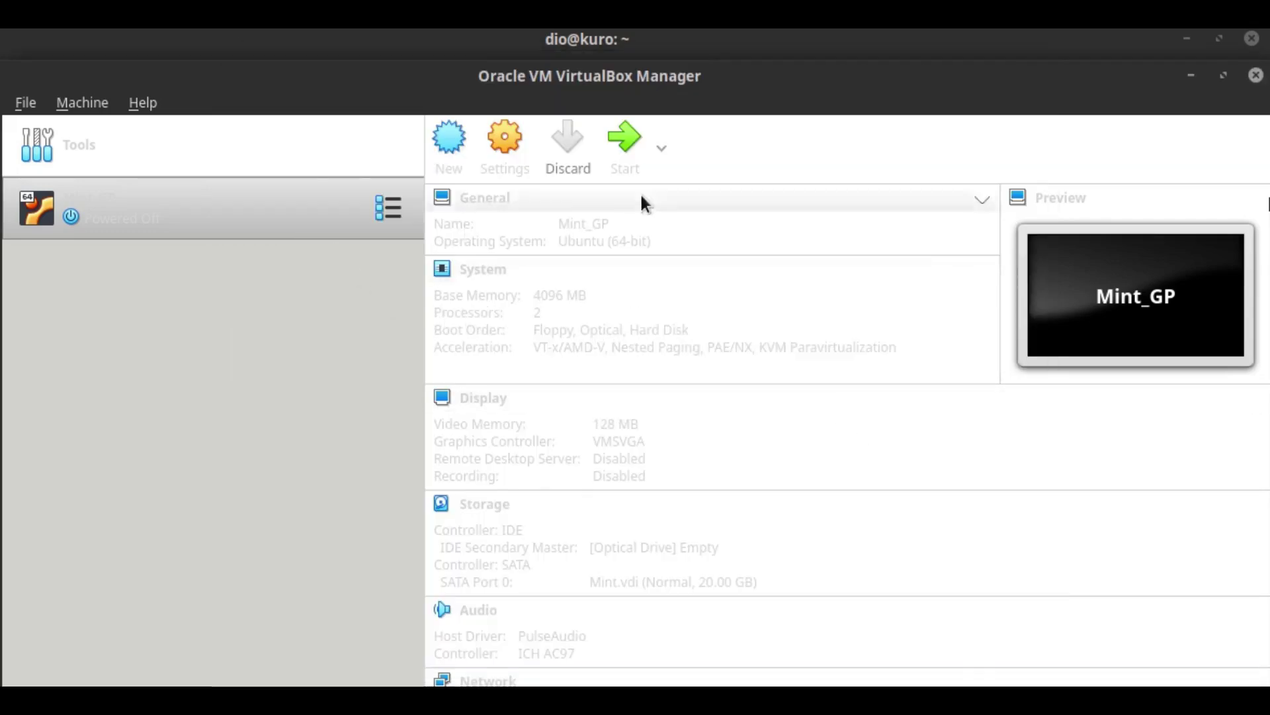
# Step: Start the Mint_GP virtual machine
pyautogui.click(624, 147)
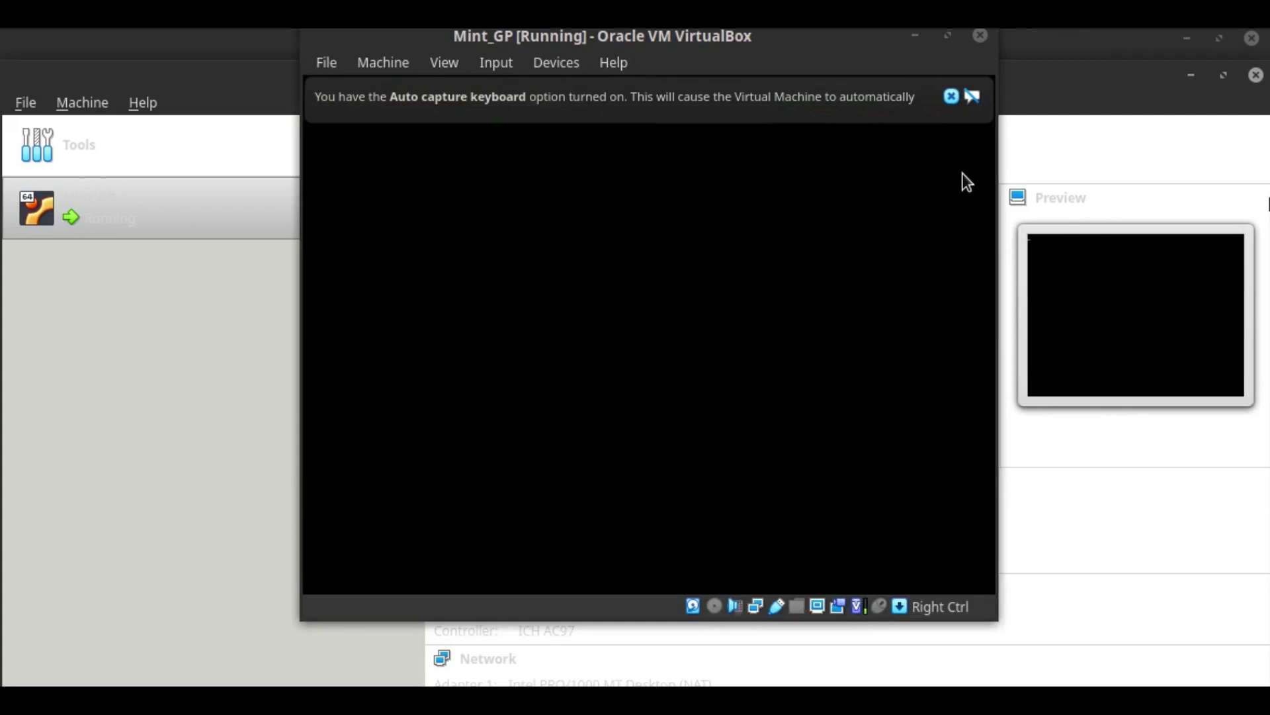
# Step: Dismiss the keyboard capture and mouse pointer integration notices, and log in to the Mint guest with the account password
pyautogui.click(953, 98)
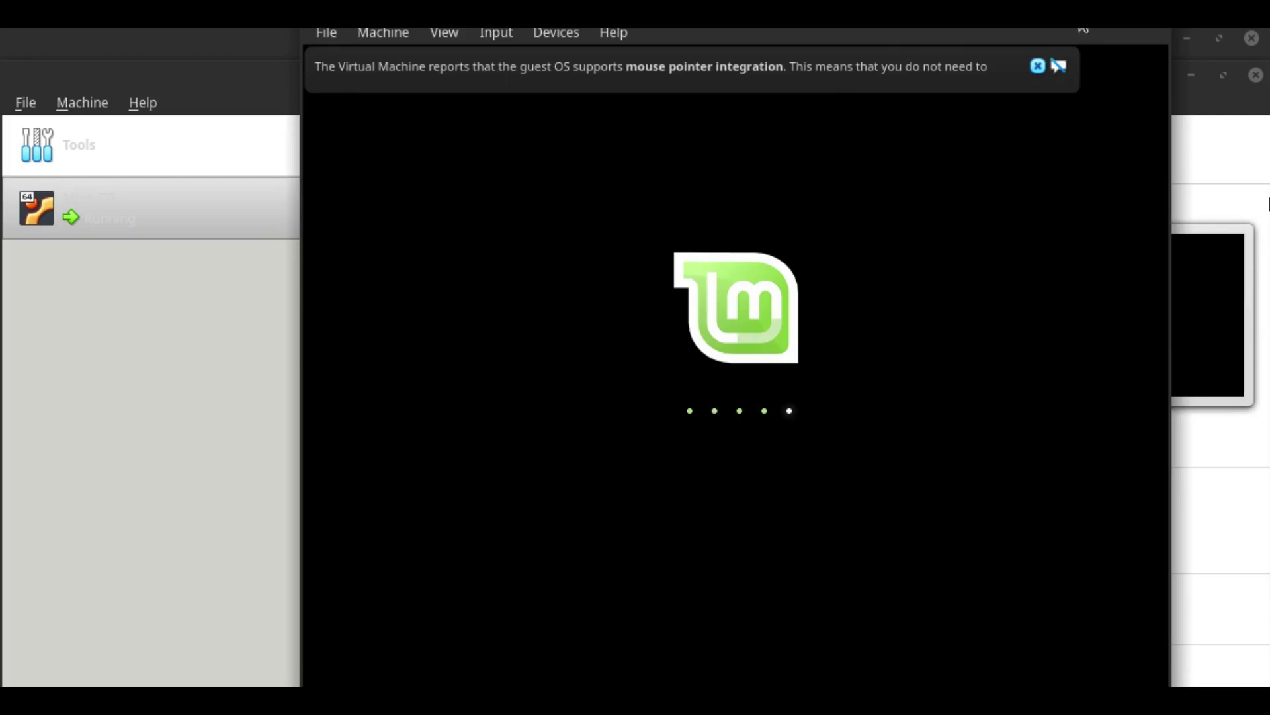
pyautogui.click(1038, 66)
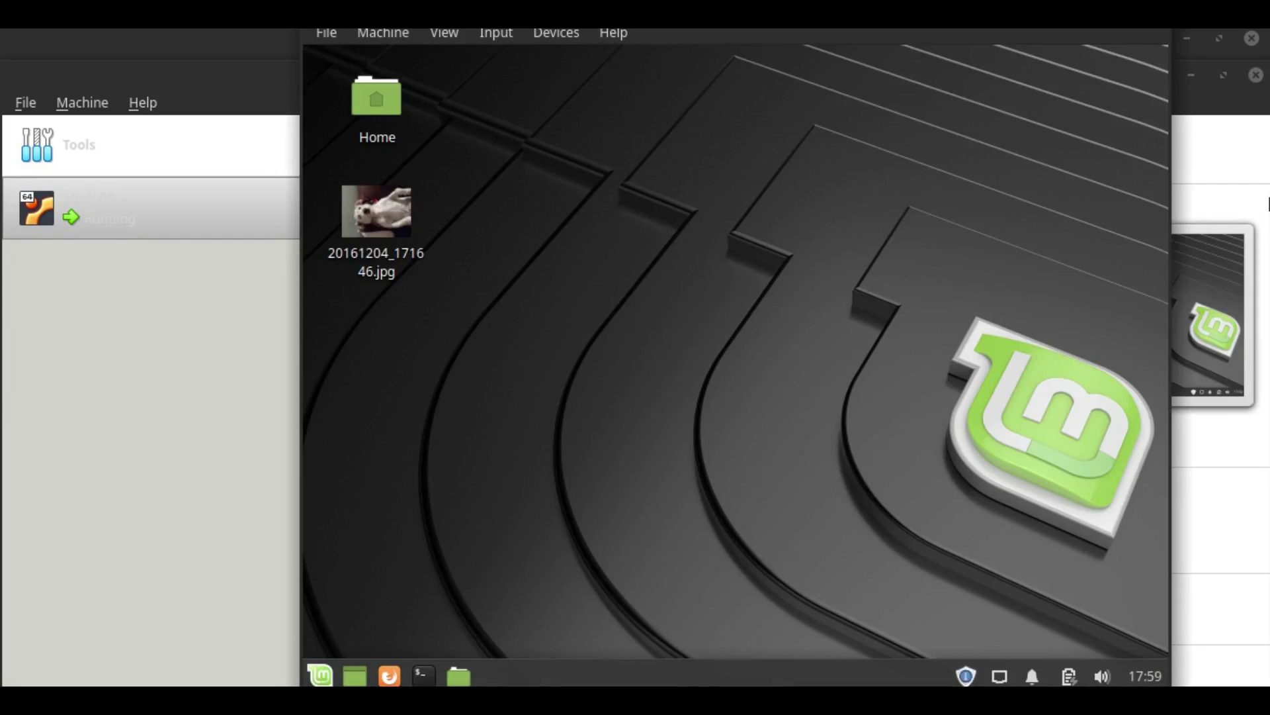
pyautogui.hotkey('ctrl', 'alt', 'l')
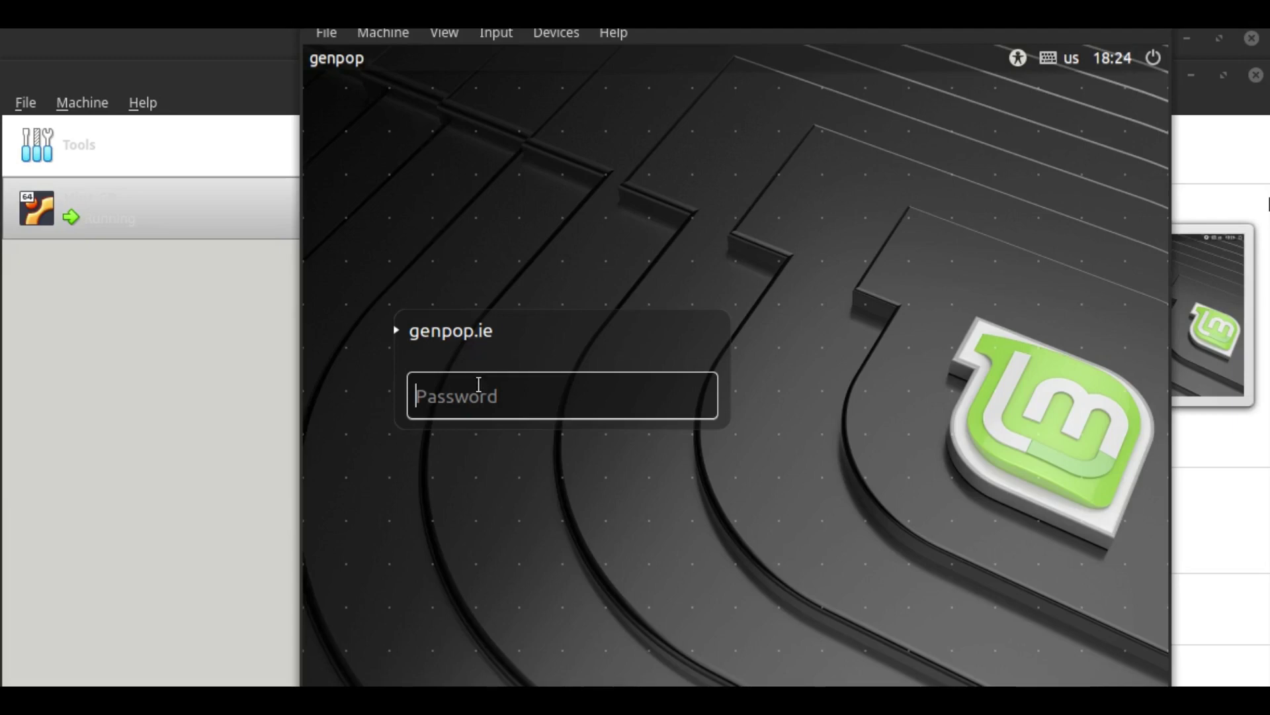
pyautogui.write('•••••')
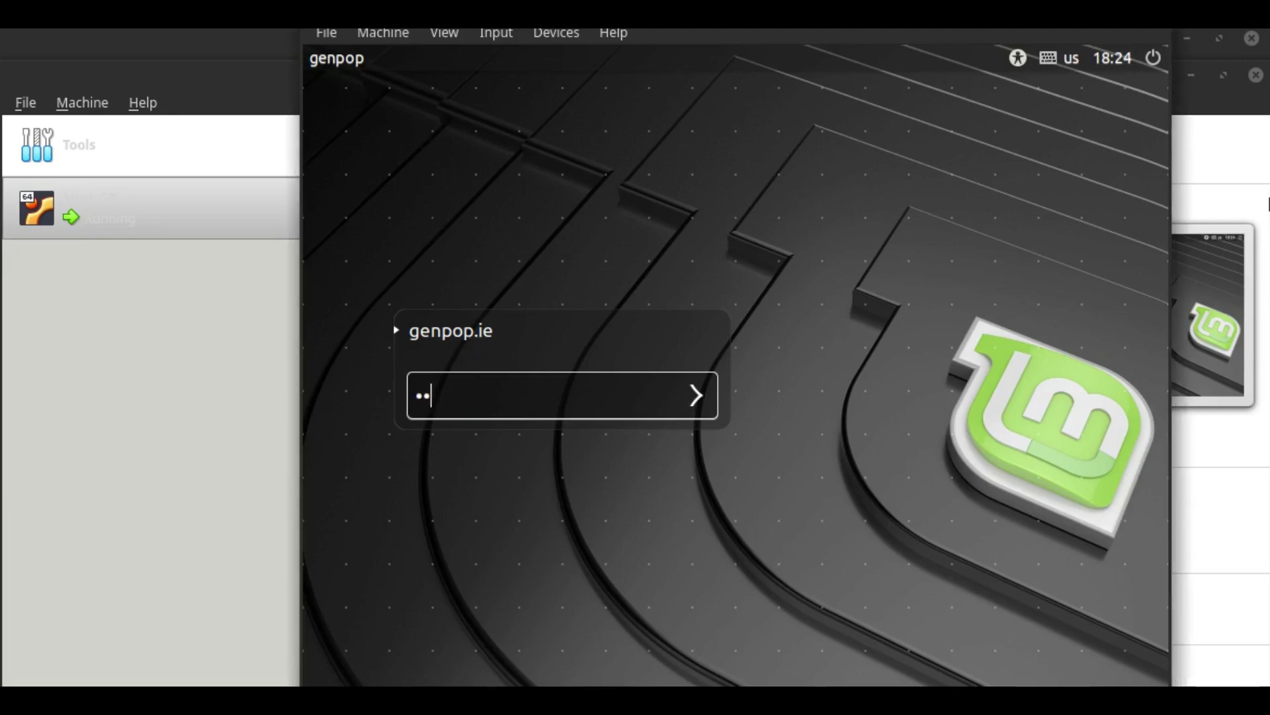
pyautogui.write('••••')
pyautogui.press('Return')
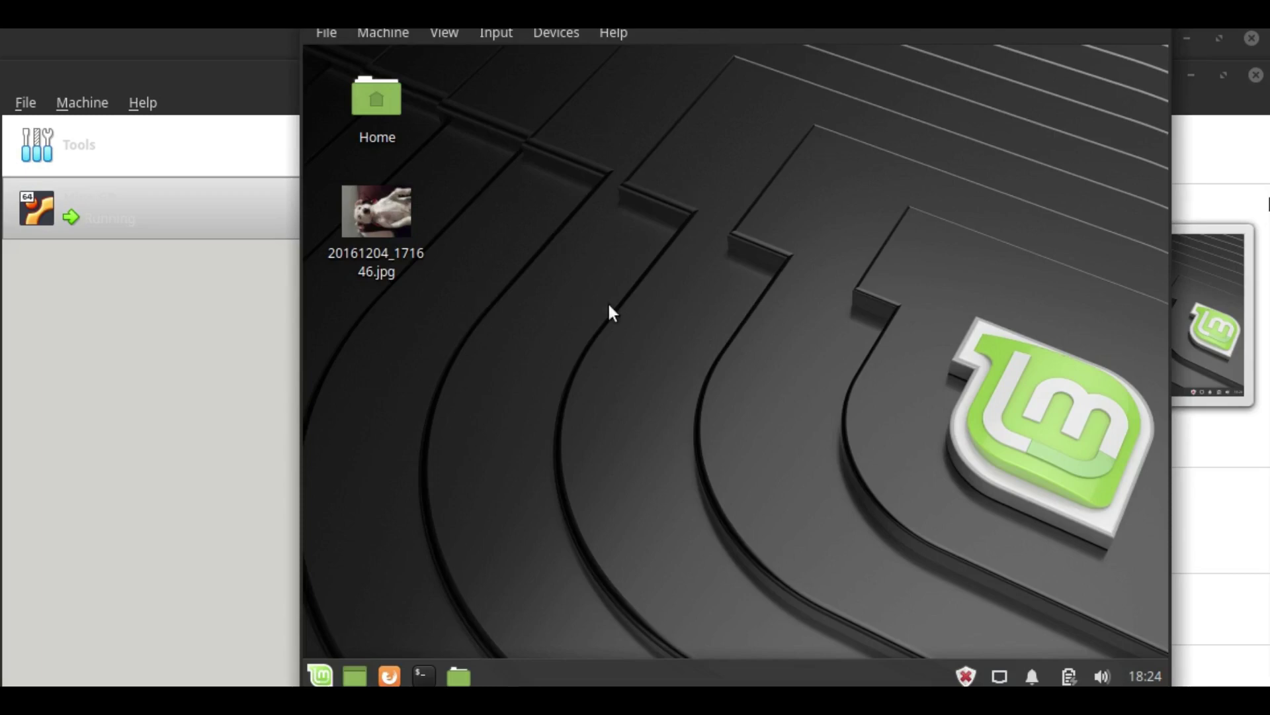
# Step: Check the guest desktop by opening and closing the image 20161204_171646.jpg and viewing the application menu
pyautogui.click(392, 210)
pyautogui.doubleClick(392, 210)
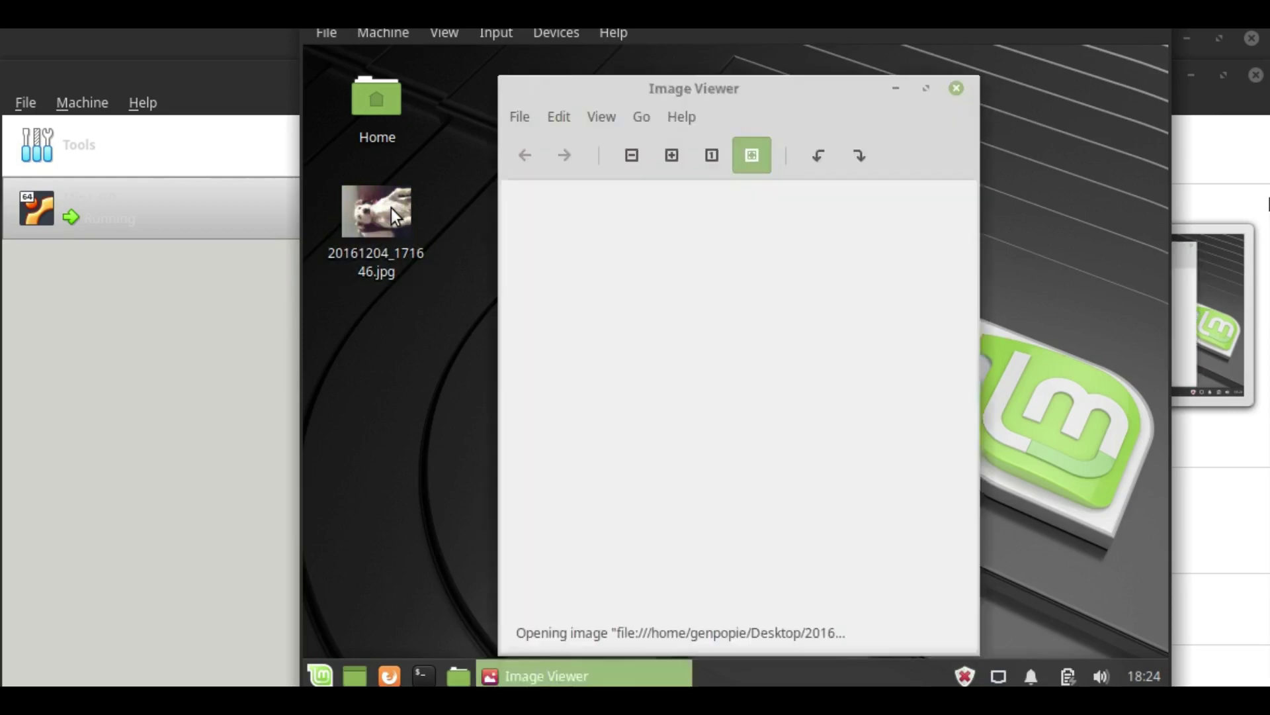
pyautogui.click(956, 88)
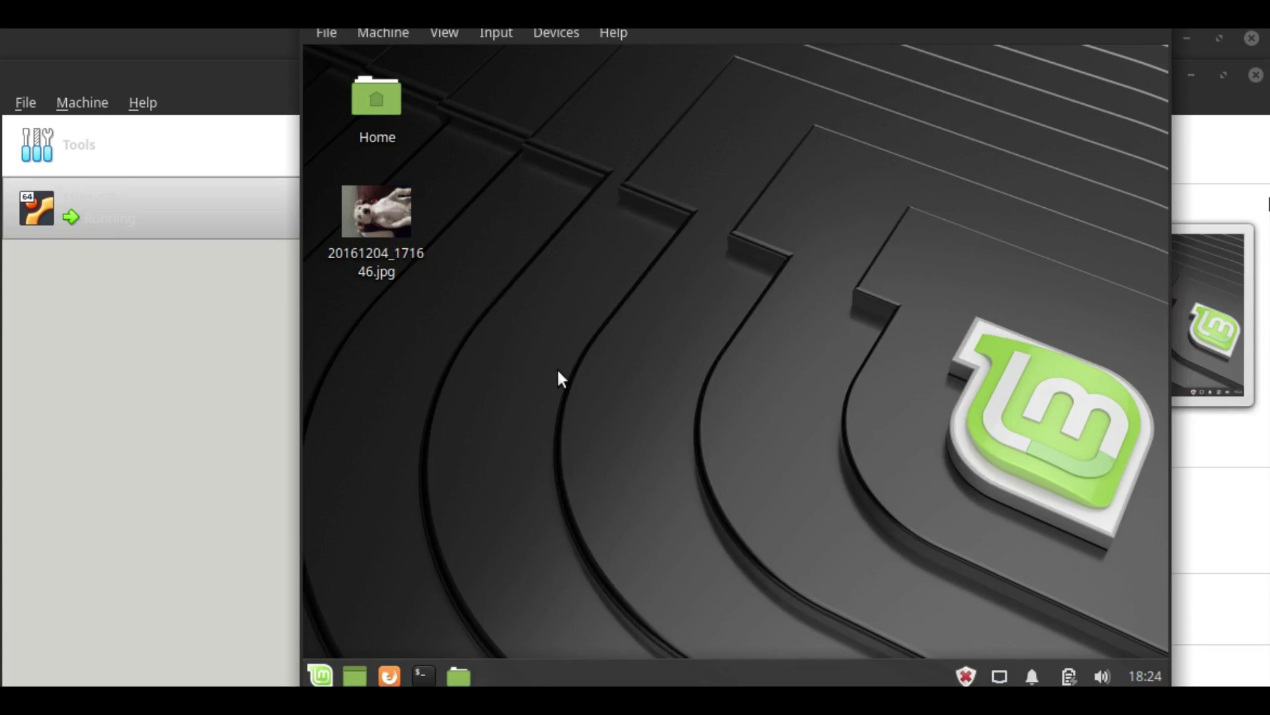
pyautogui.click(321, 675)
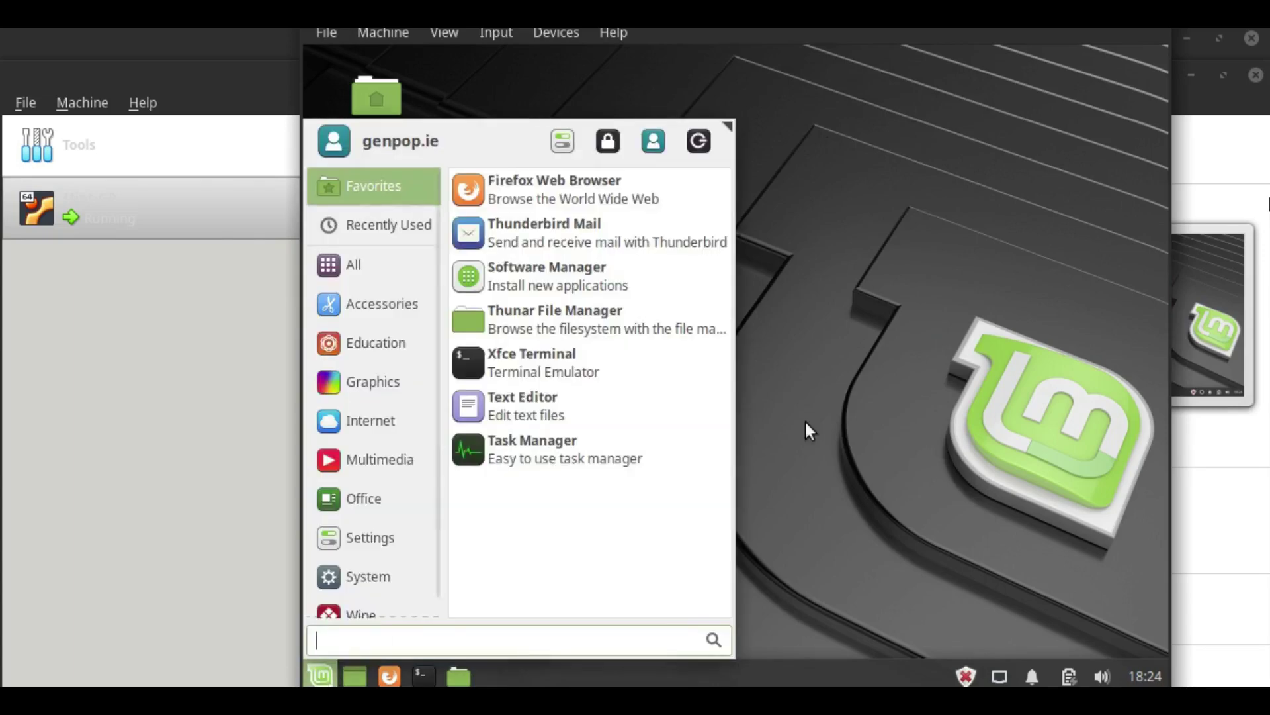
pyautogui.click(866, 392)
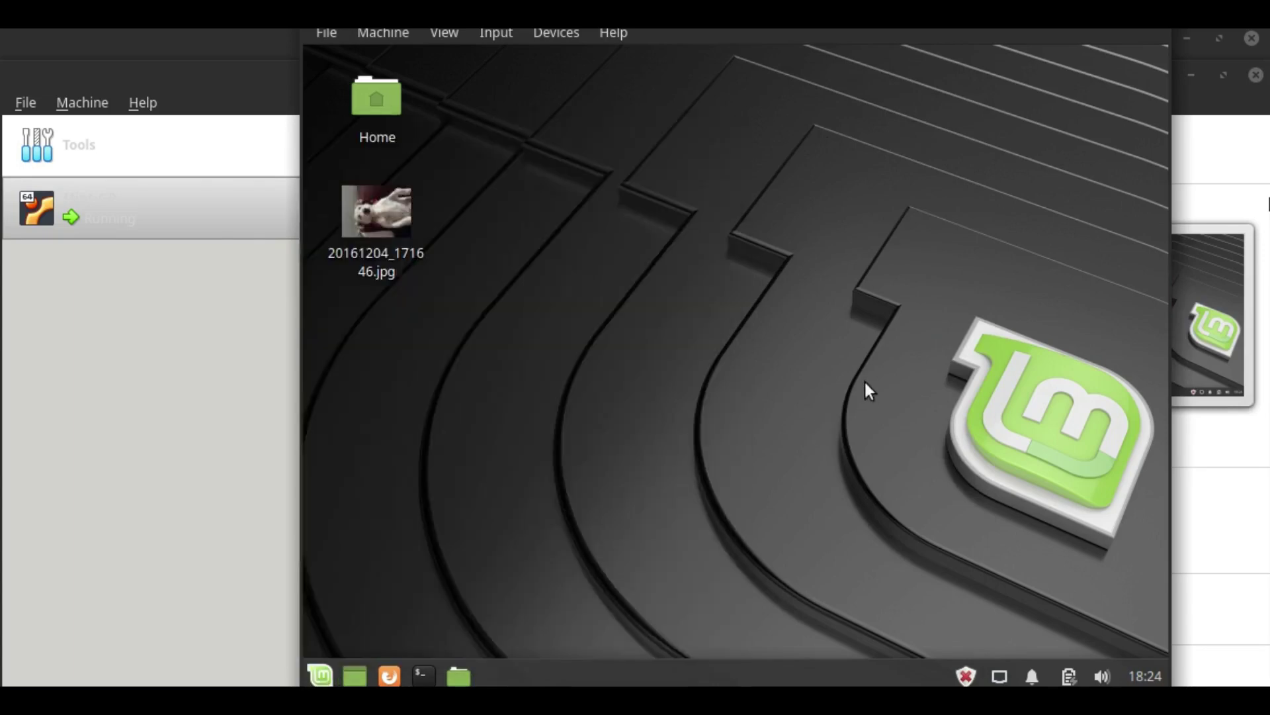
# Step: Test the guest's internet connection by loading the suggested ADMIXTURE page in Firefox, and close the browser
pyautogui.click(397, 679)
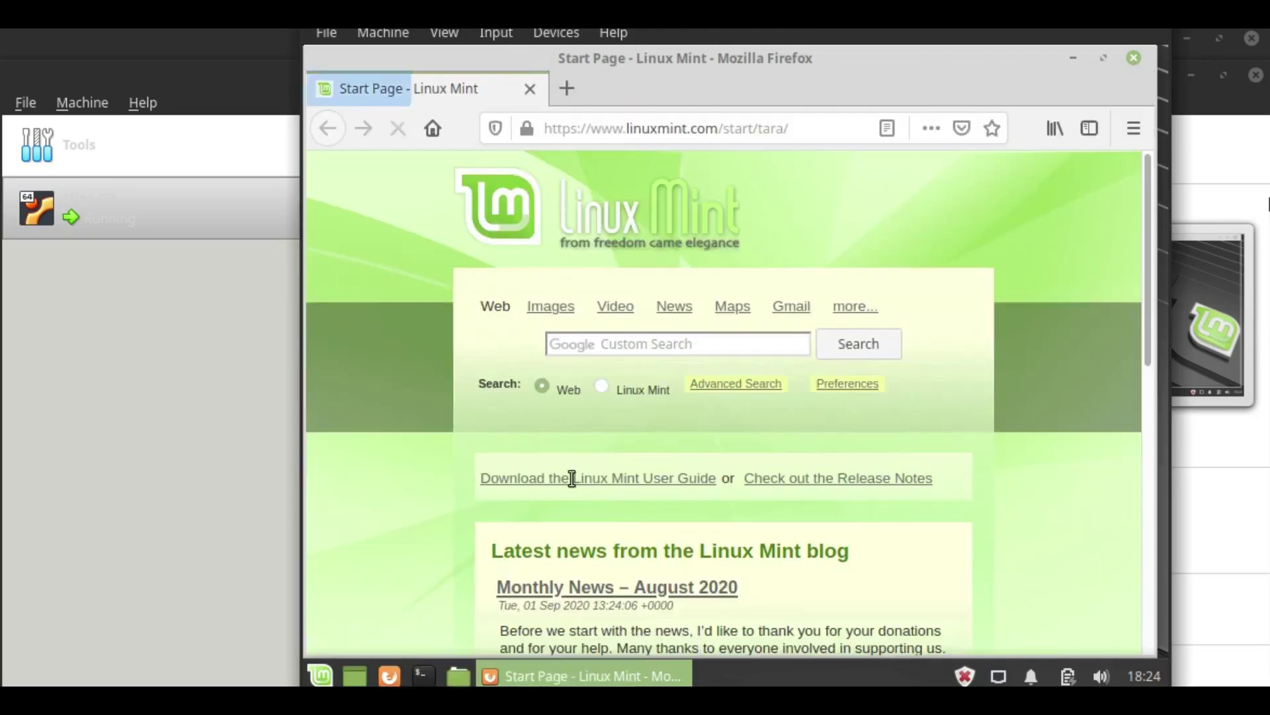
pyautogui.click(820, 130)
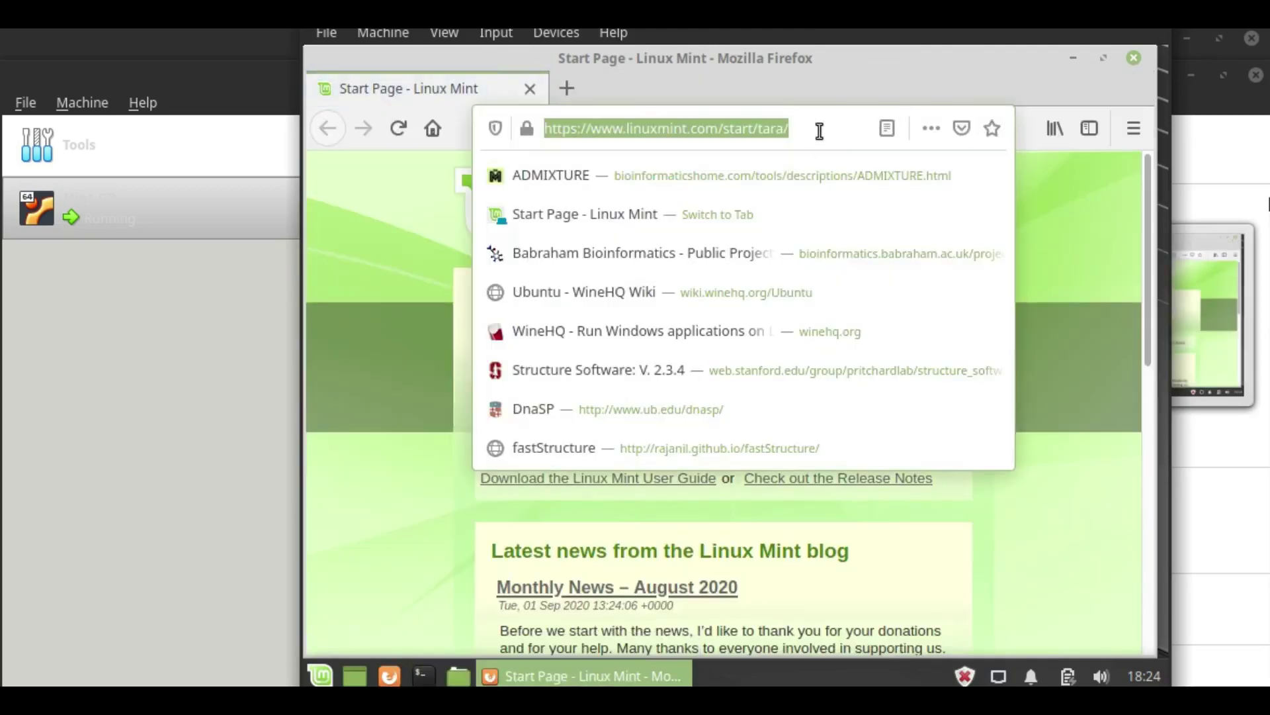
pyautogui.click(803, 175)
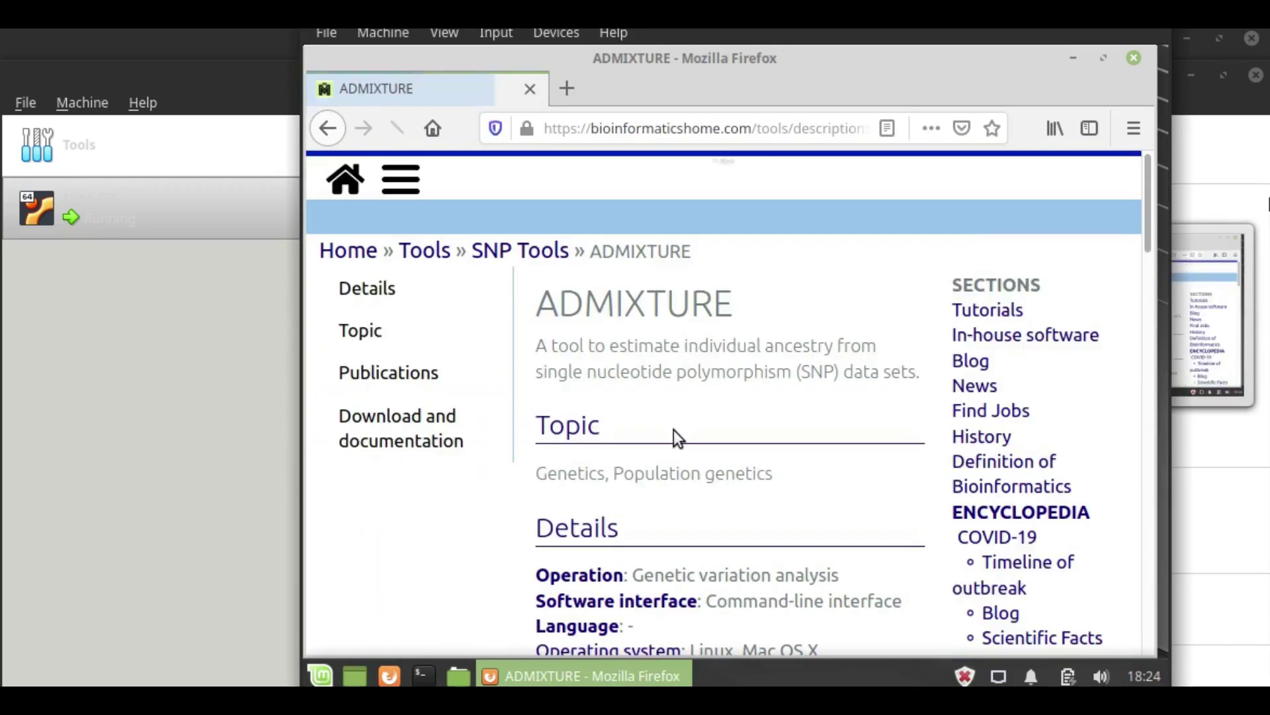
pyautogui.click(1136, 61)
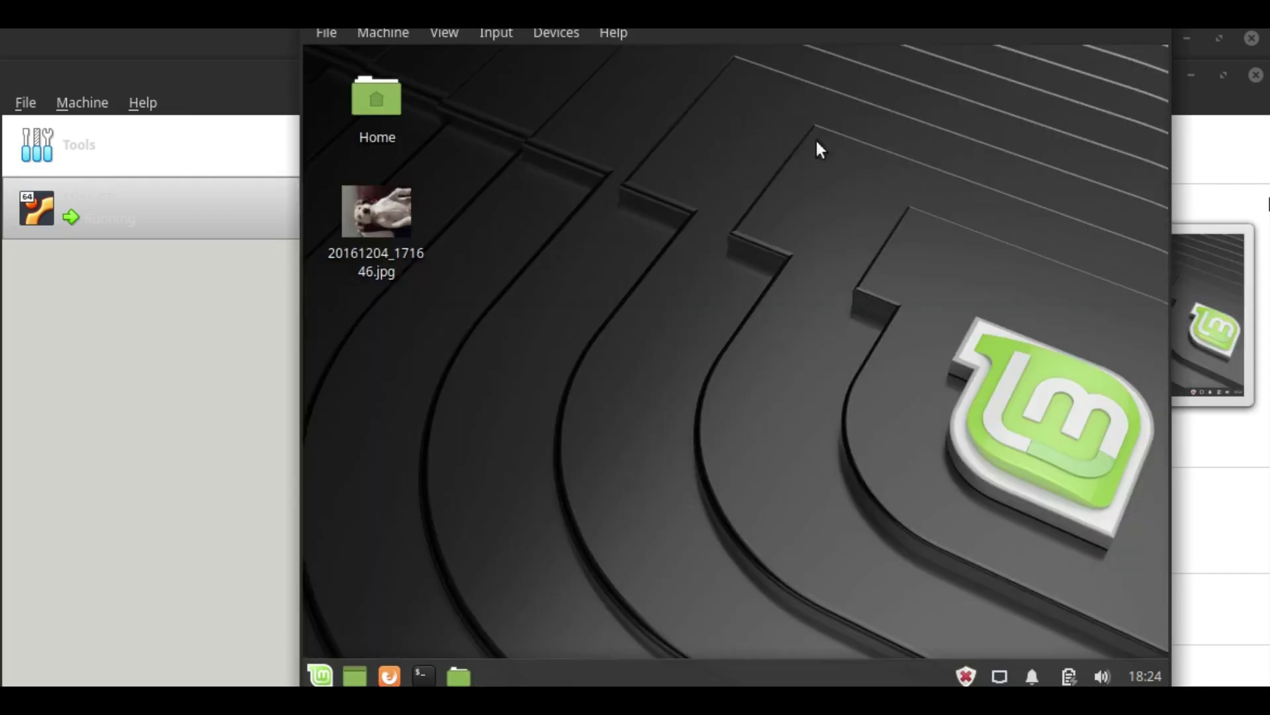
# Step: Insert the Guest Additions CD image into the running machine and close the file manager window showing its contents
pyautogui.click(558, 36)
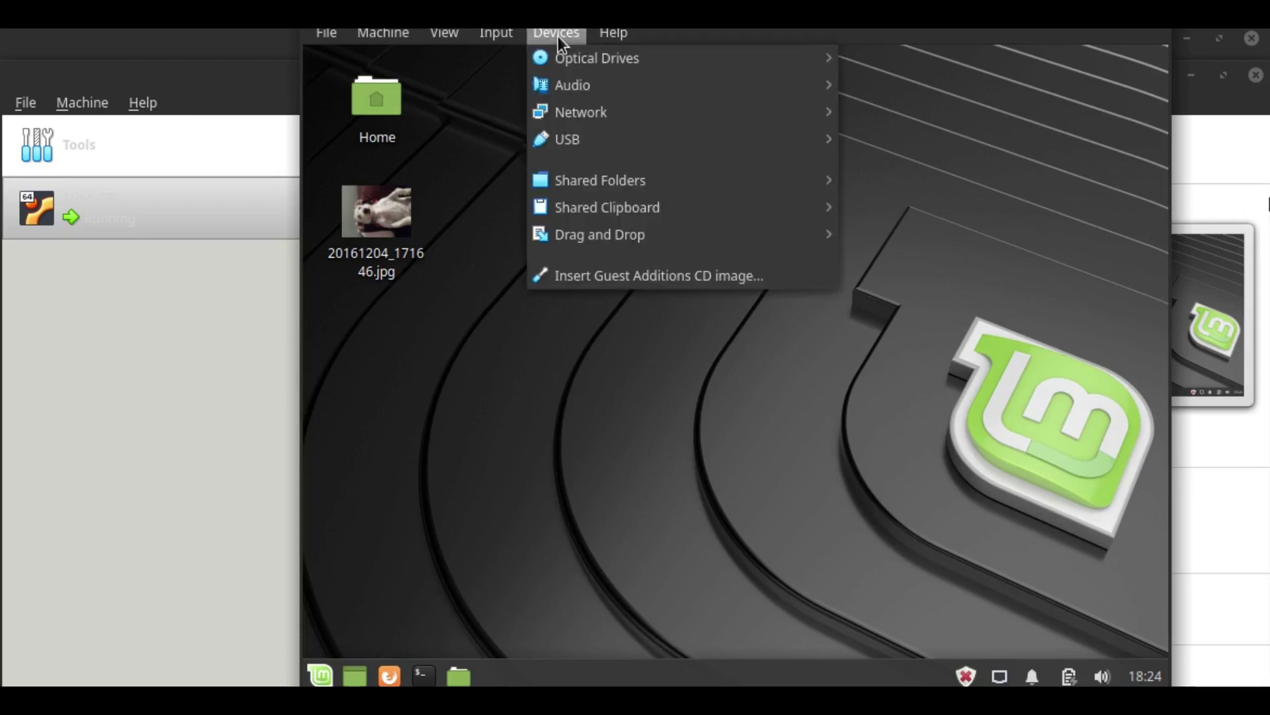
pyautogui.click(648, 277)
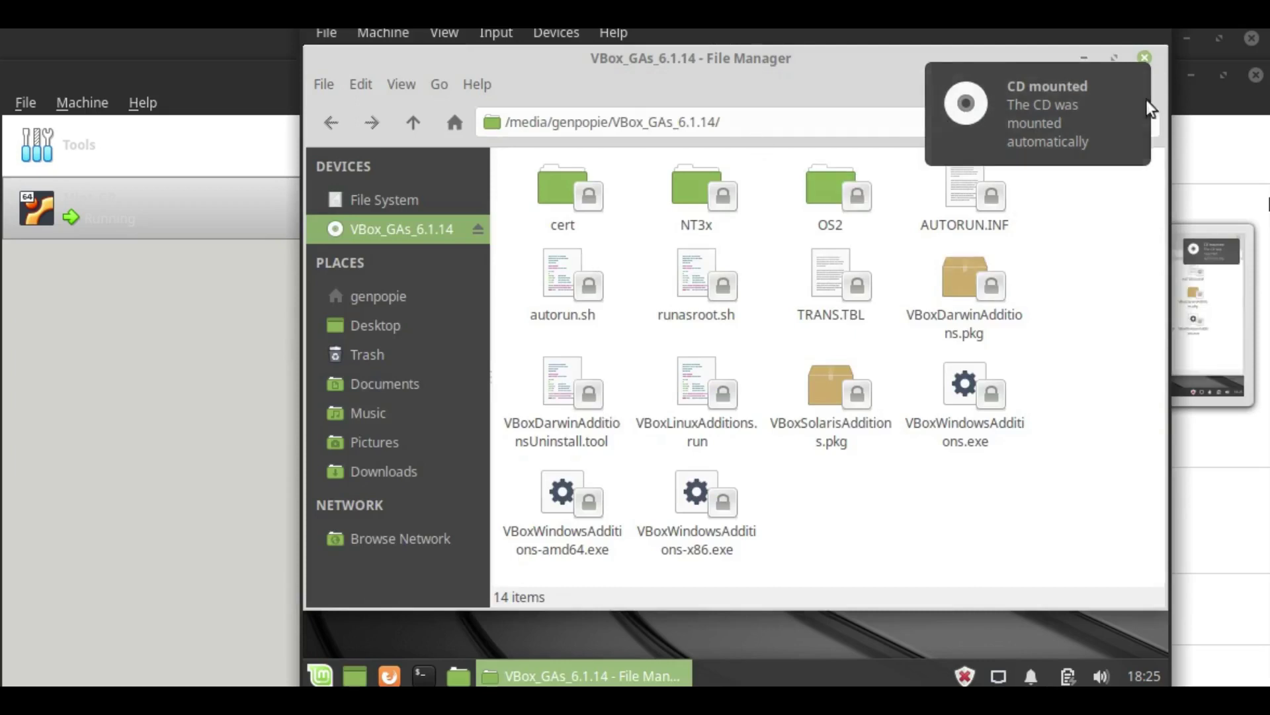
pyautogui.click(1145, 55)
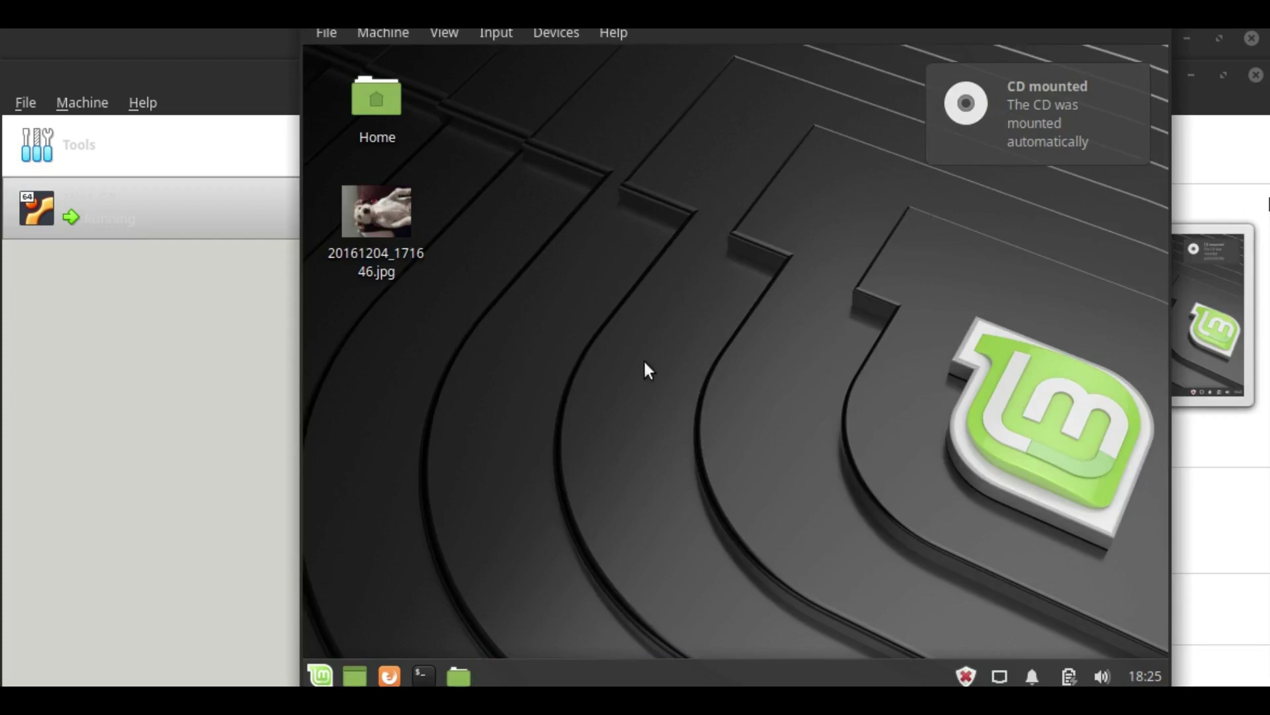
# Step: Restart the Mint guest system from within its own session
pyautogui.click(320, 675)
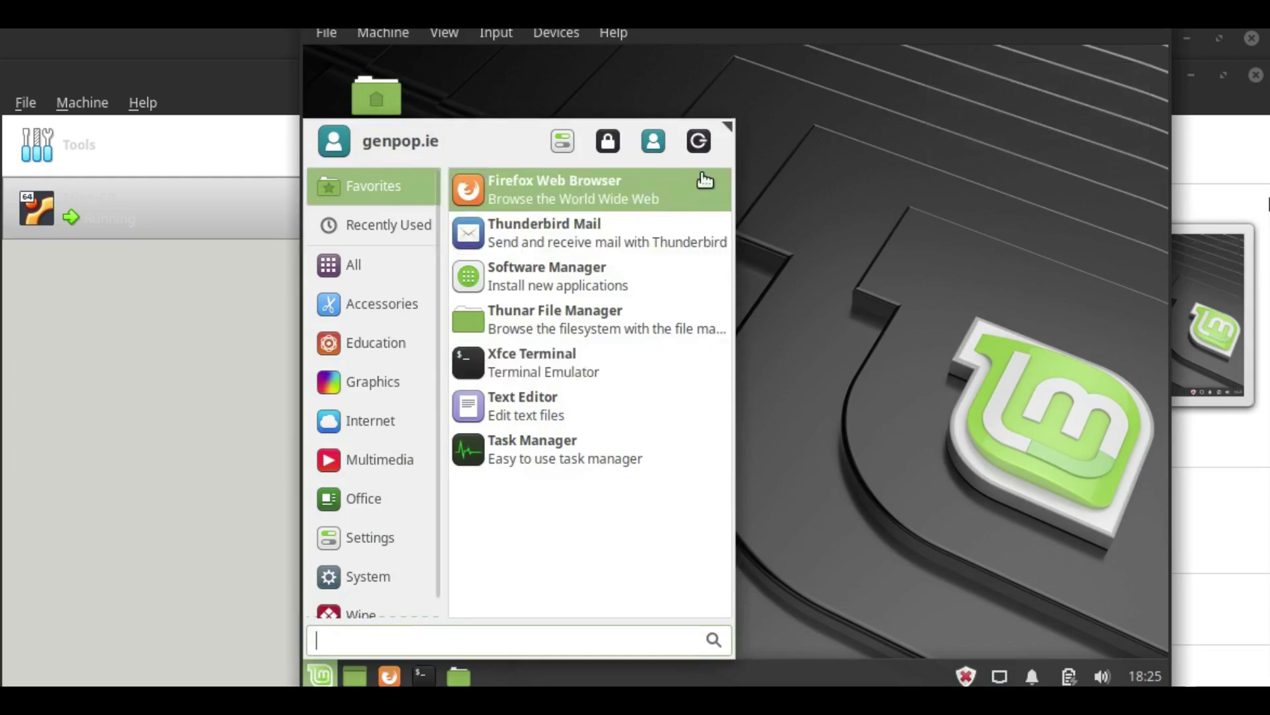
pyautogui.click(698, 141)
pyautogui.click(732, 319)
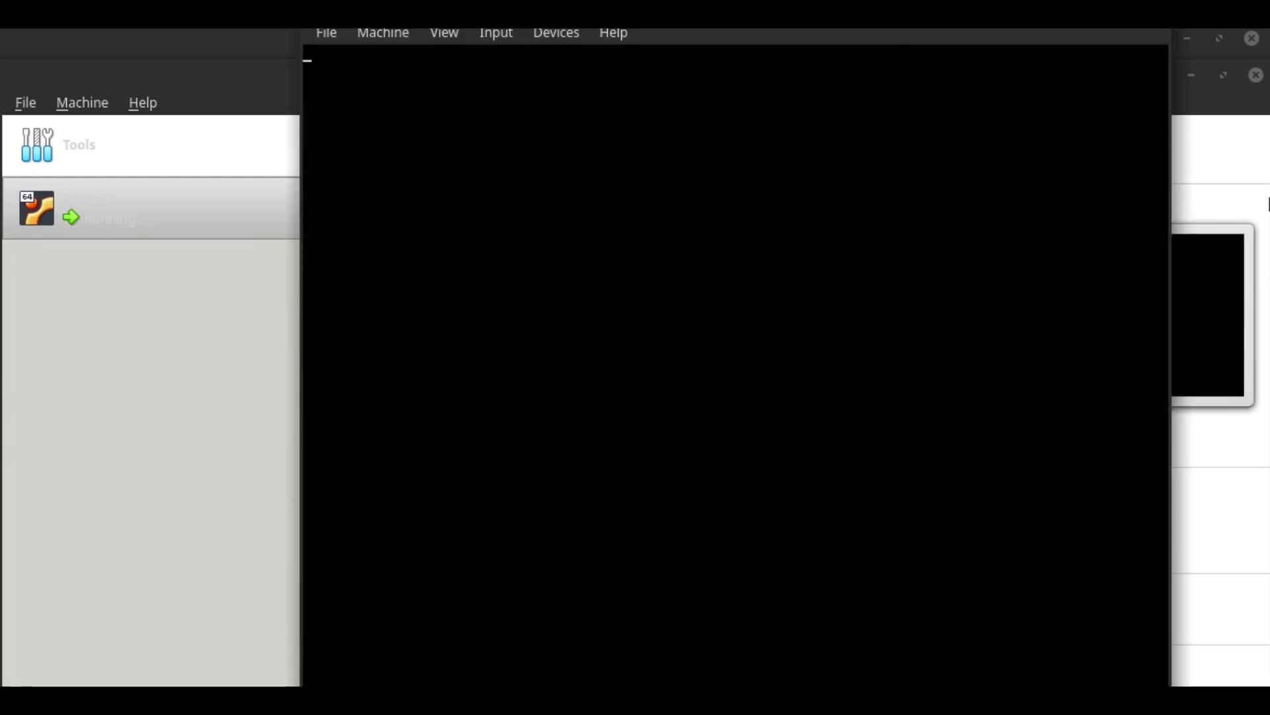